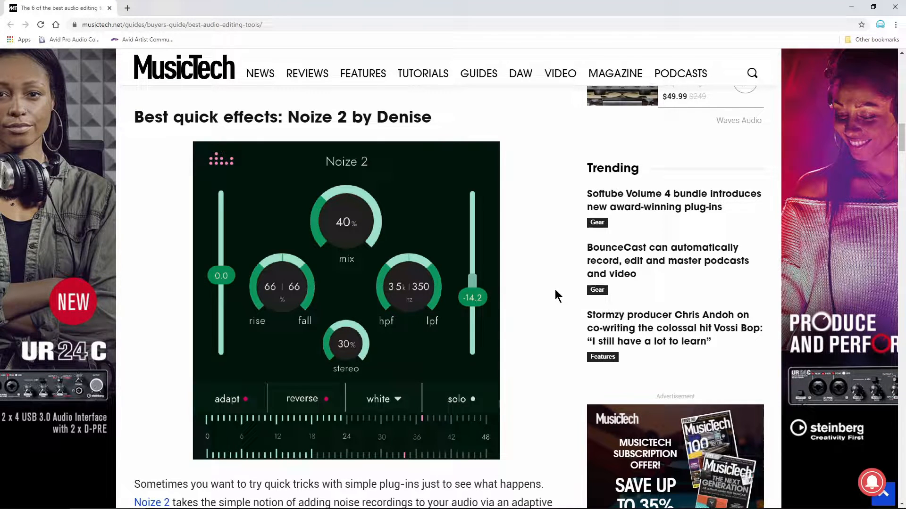
- Leave the browser for the Pro Tools session and toggle Noize 2's adapt option off and back on
click(851, 8)
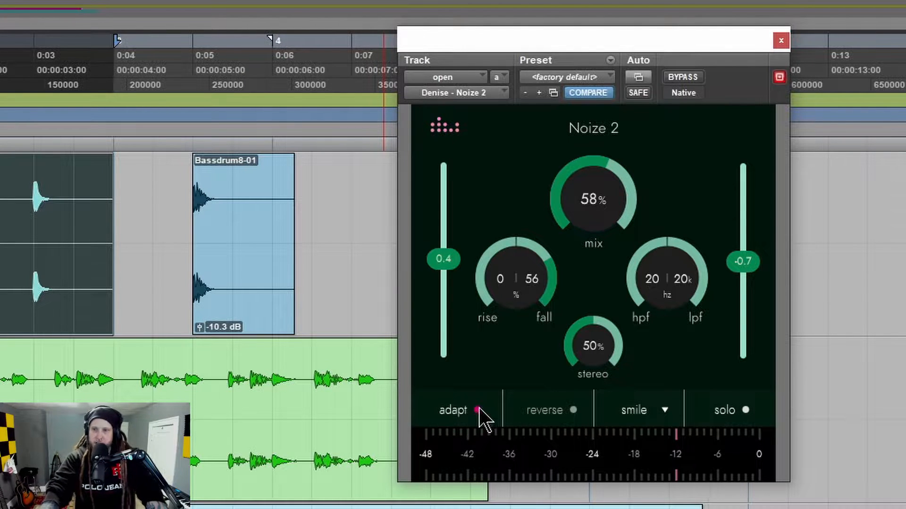
click(476, 410)
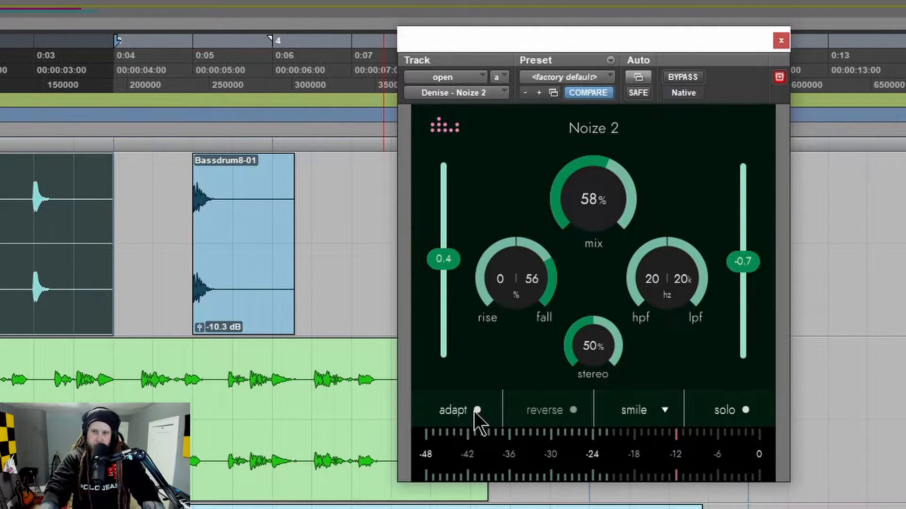
click(477, 411)
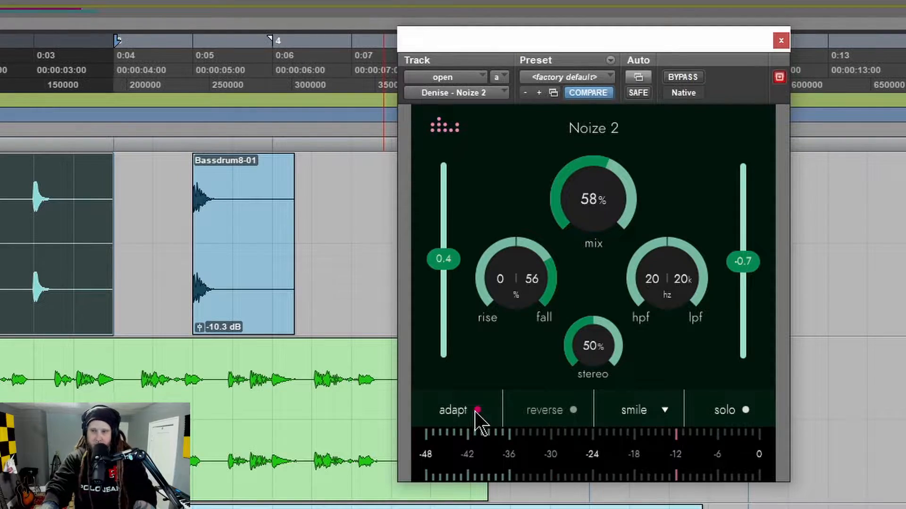
- Move the Noize 2 window clear of the drum clip and audition the open track with adapt active
drag(555, 32, 539, 33)
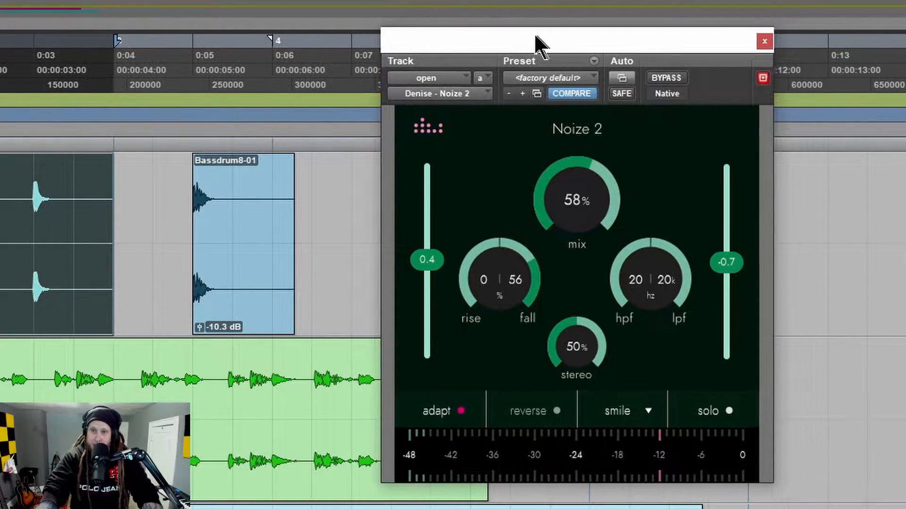
drag(539, 33, 470, 27)
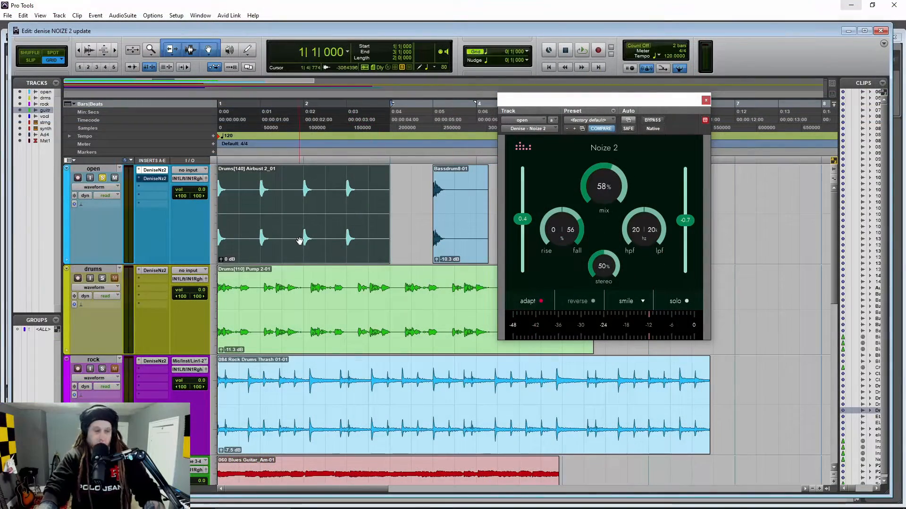
key(space)
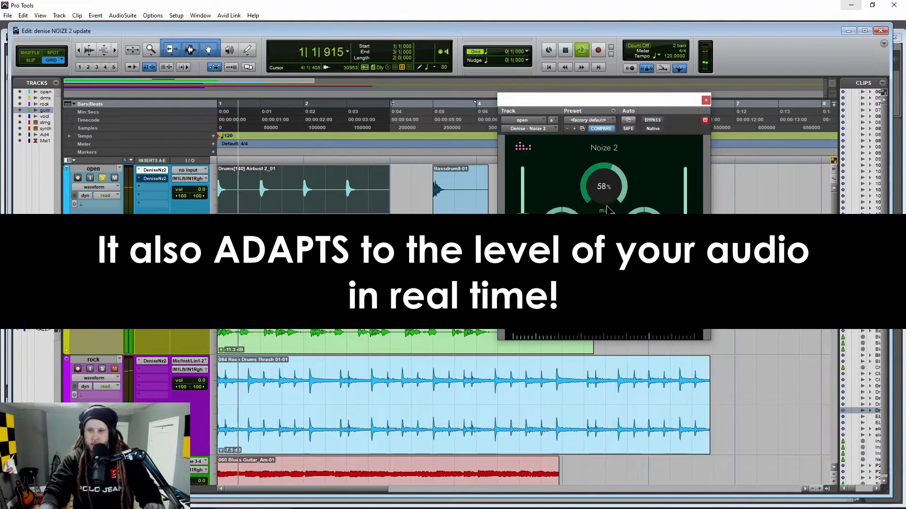
key(space)
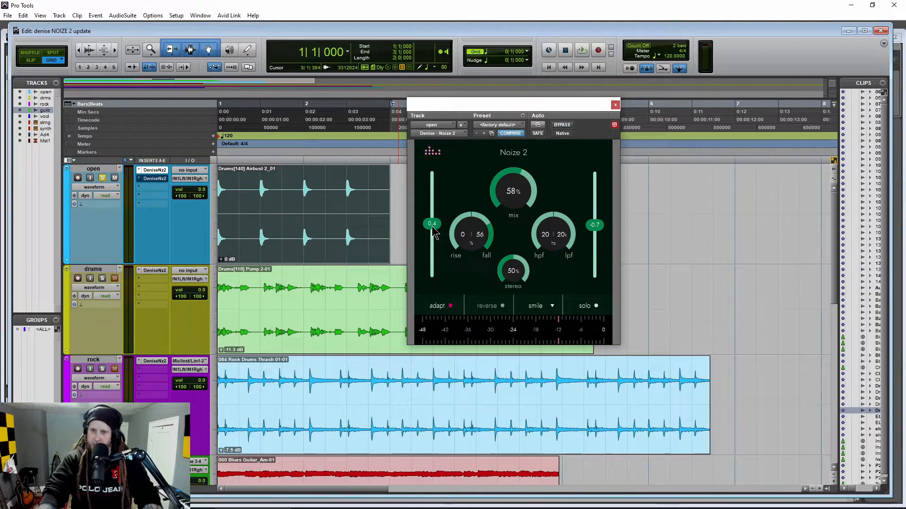
- While the drum loop plays, set Noize 2's output level to 1.2 and the mix to 98%
key(space)
mouse_move(432, 227)
mouse_down()
mouse_move(428, 265)
mouse_move(432, 223)
mouse_up()
mouse_move(595, 225)
mouse_down()
mouse_move(592, 275)
mouse_move(592, 224)
mouse_up()
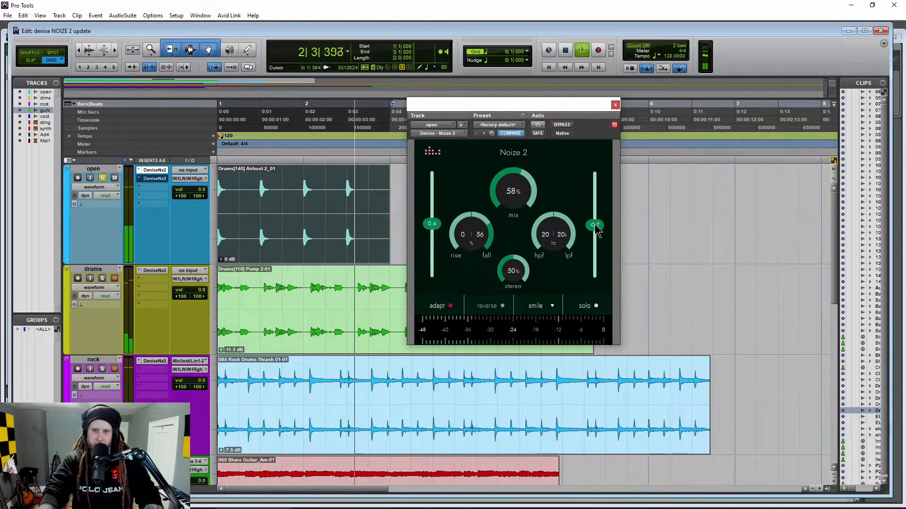
drag(673, 257, 676, 261)
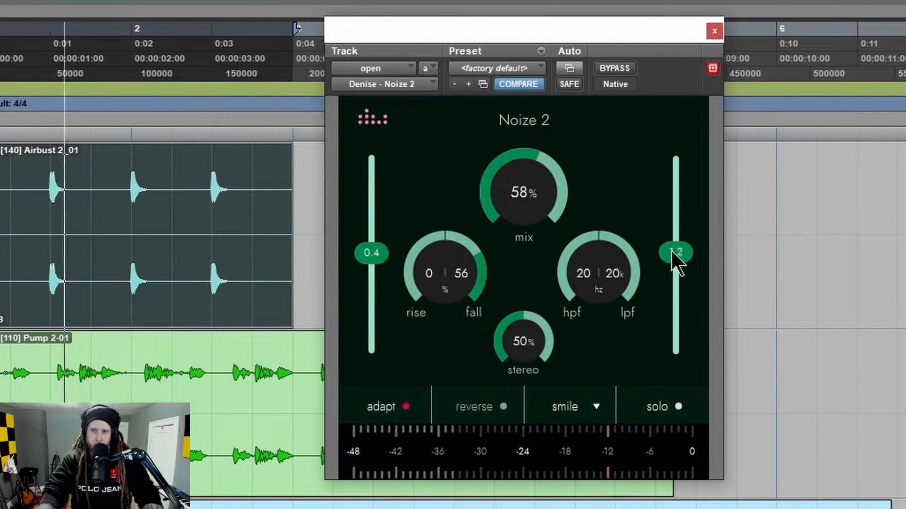
drag(517, 208, 547, 236)
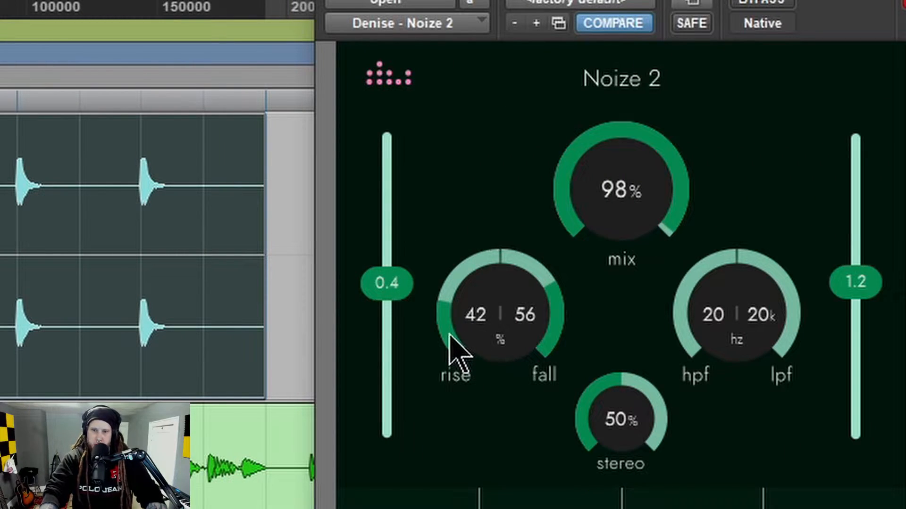
- Try different rise amounts for the noise, including 42% and 0%, and settle on 13%
drag(411, 287, 409, 252)
drag(448, 289, 521, 491)
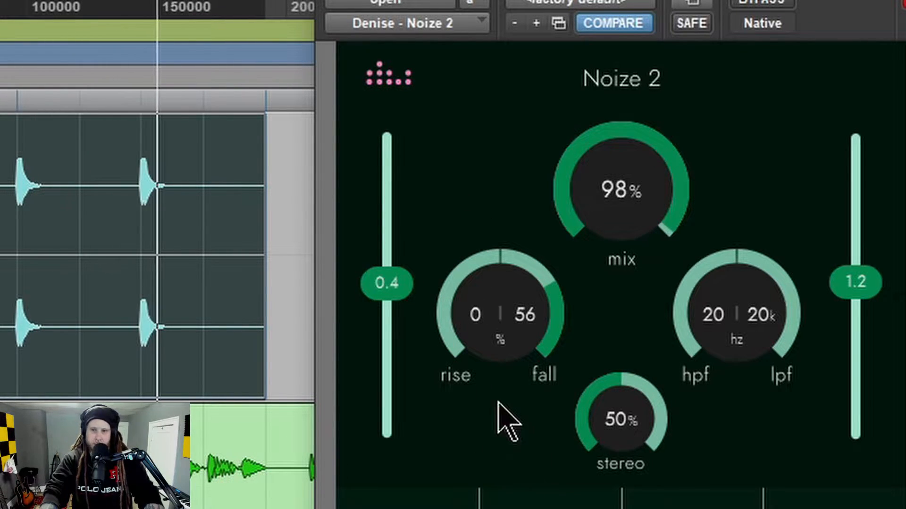
drag(453, 348, 445, 303)
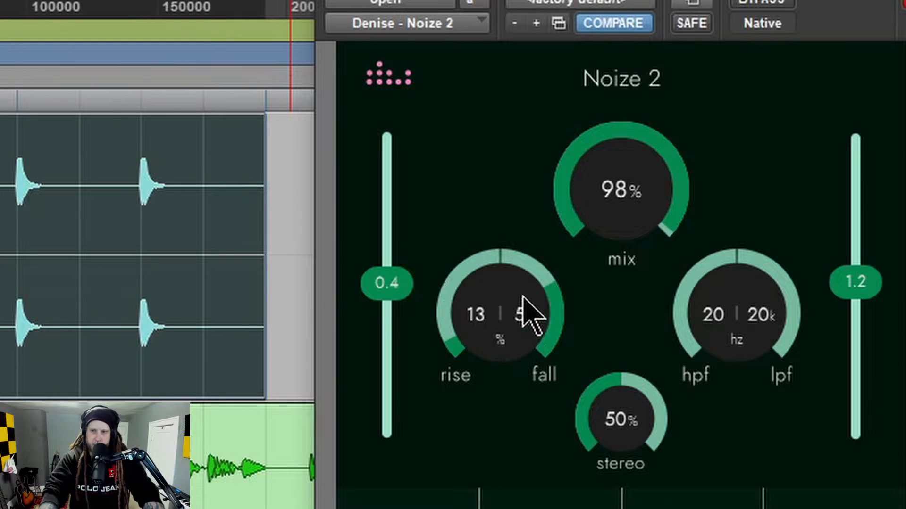
- Sweep the noise fall up to 100% and down to 26%, and settle on 48%
drag(559, 312, 469, 95)
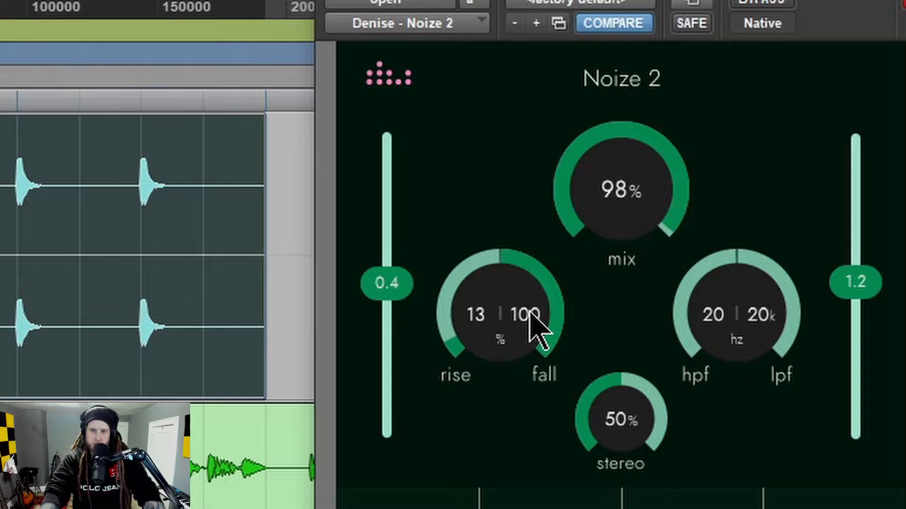
drag(544, 297, 581, 508)
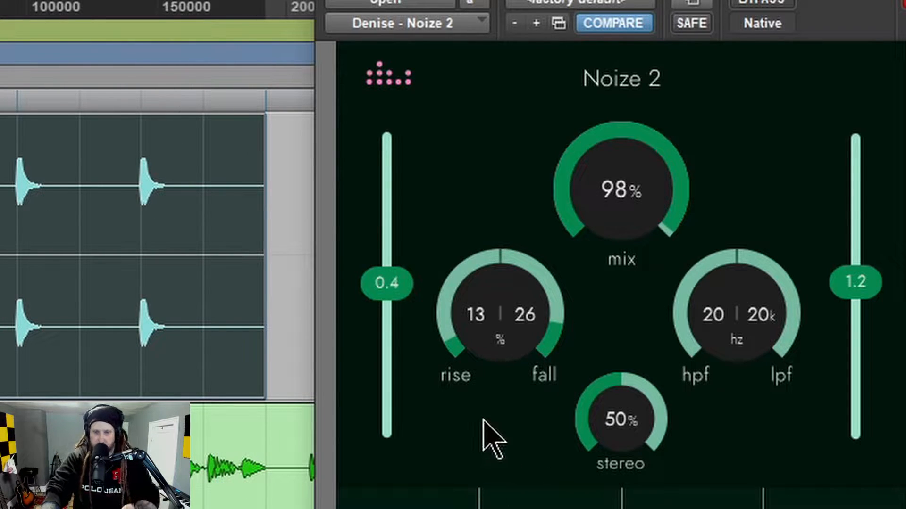
drag(551, 357, 548, 325)
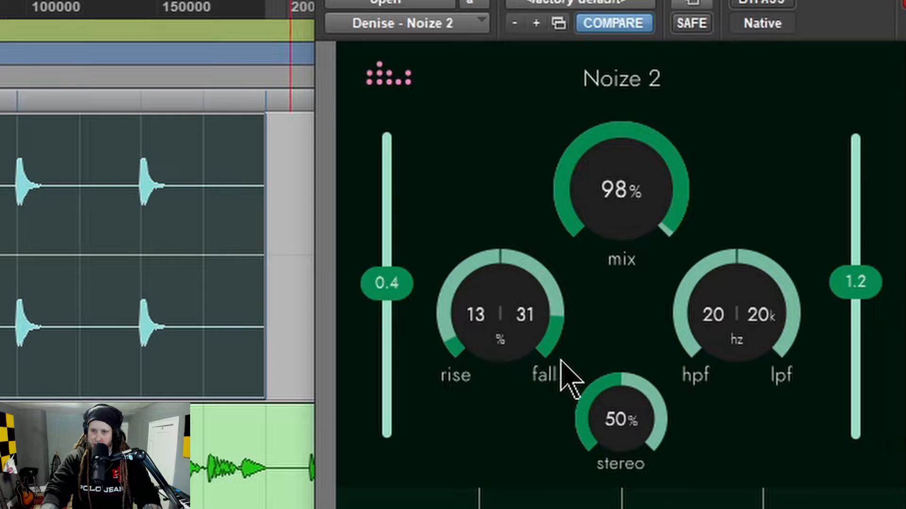
drag(541, 332, 551, 283)
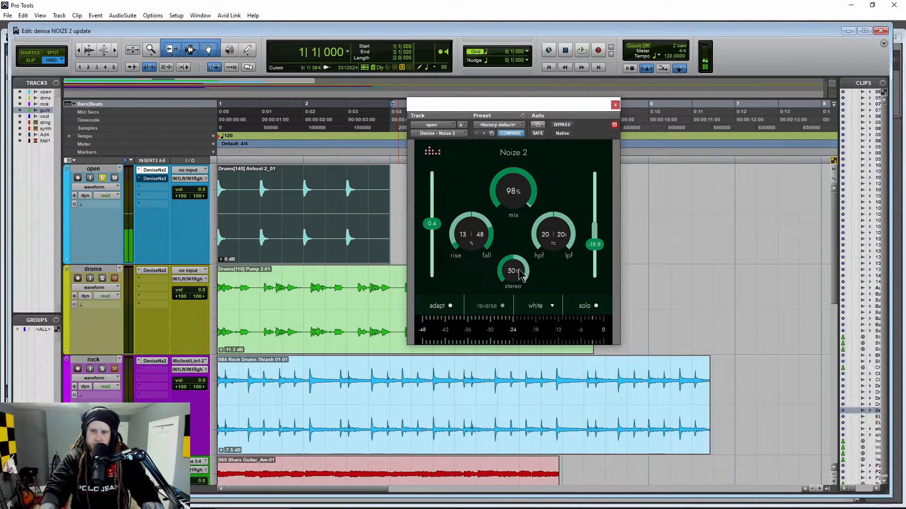
- Set the output level to -14.1 and the stereo width to 100%, and audition the white noise
drag(592, 248, 593, 240)
drag(517, 260, 520, 159)
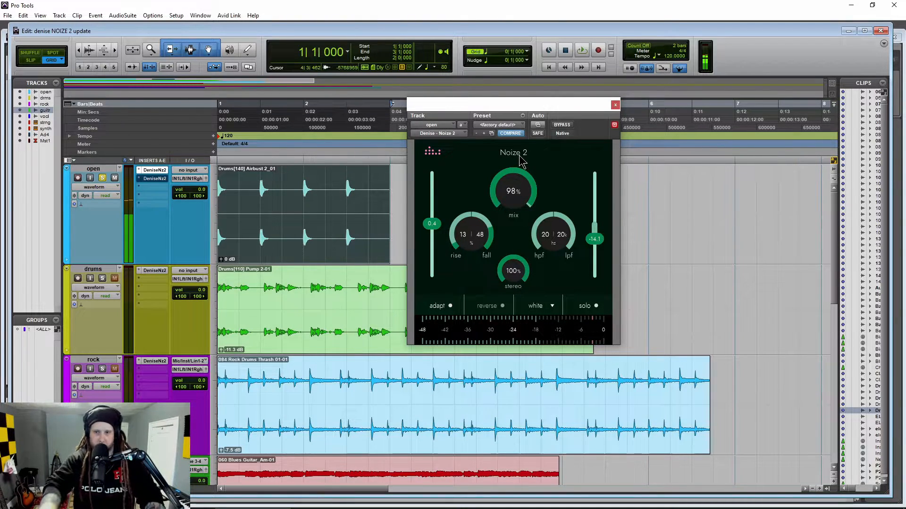
key(space)
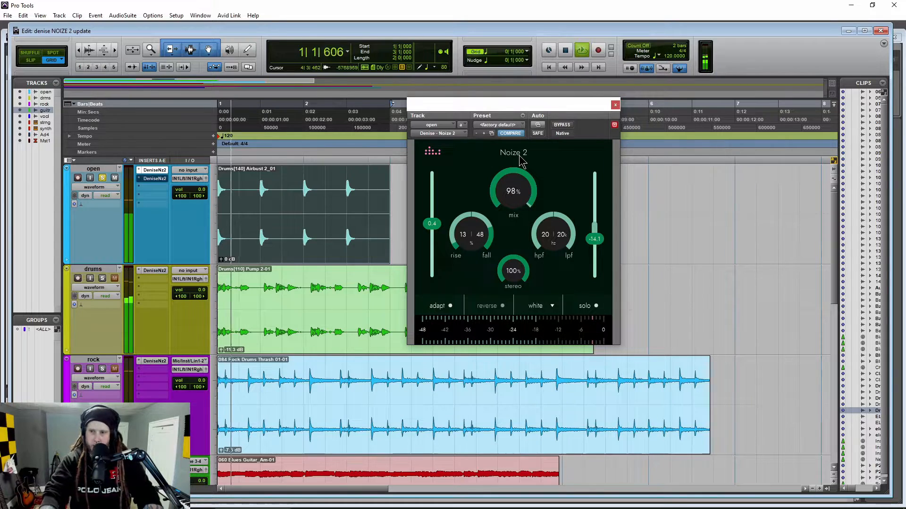
click(566, 53)
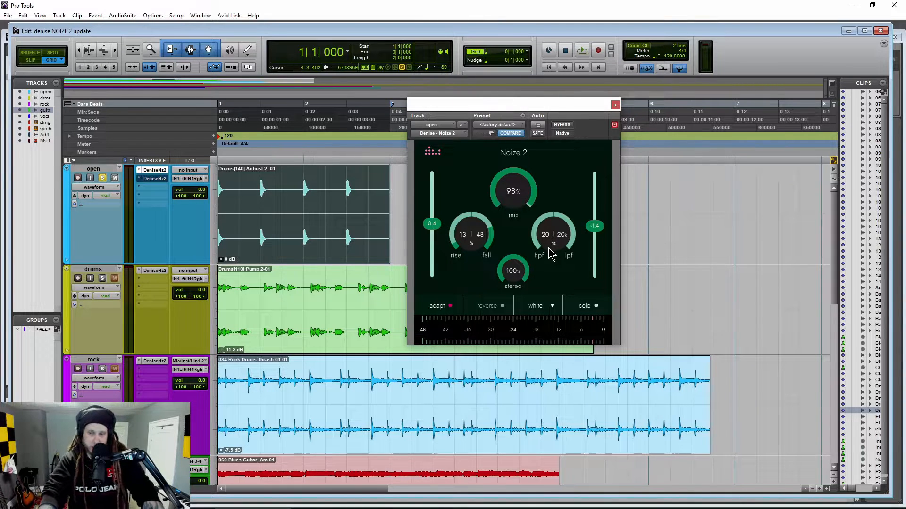
- Change the noise type to brown and play the drum loop with it
click(544, 311)
click(534, 345)
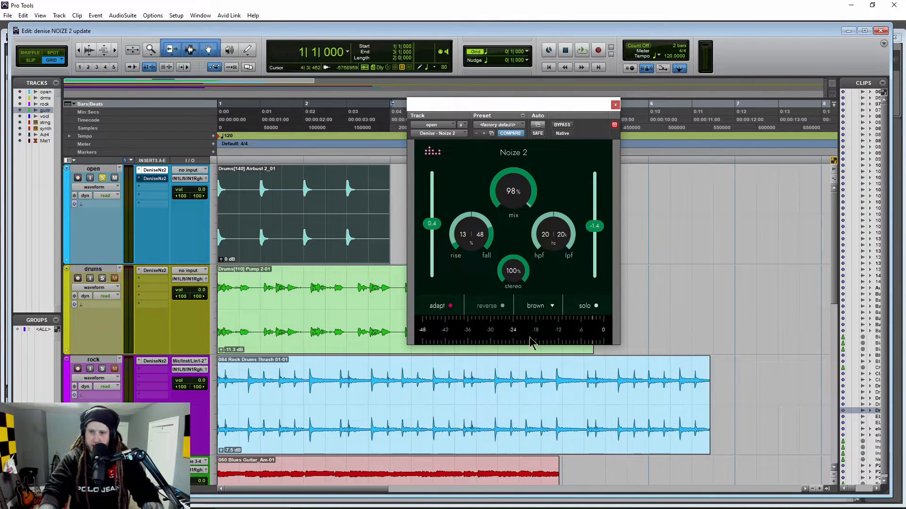
drag(504, 110, 518, 112)
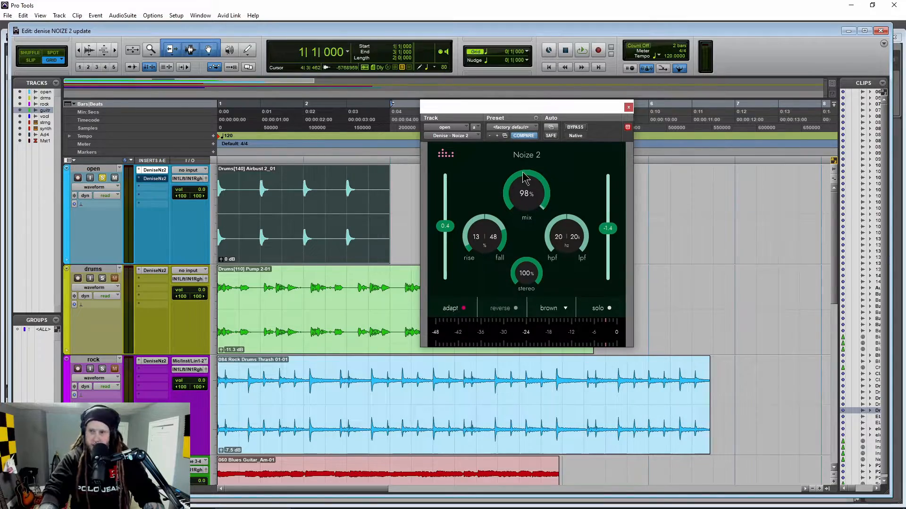
key(space)
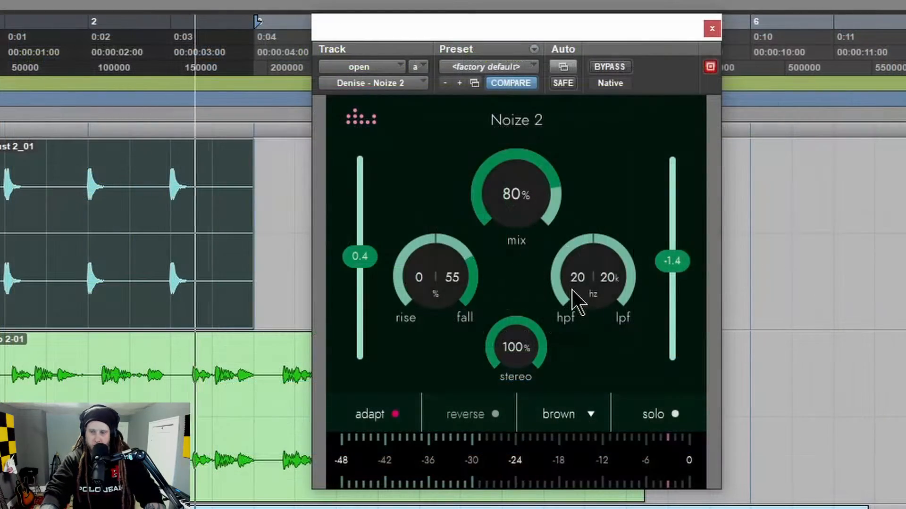
- Reduce the stereo width to 86% and try out the high-pass and low-pass filters on the brown noise
drag(516, 350, 522, 381)
drag(570, 314, 607, 344)
drag(629, 304, 626, 326)
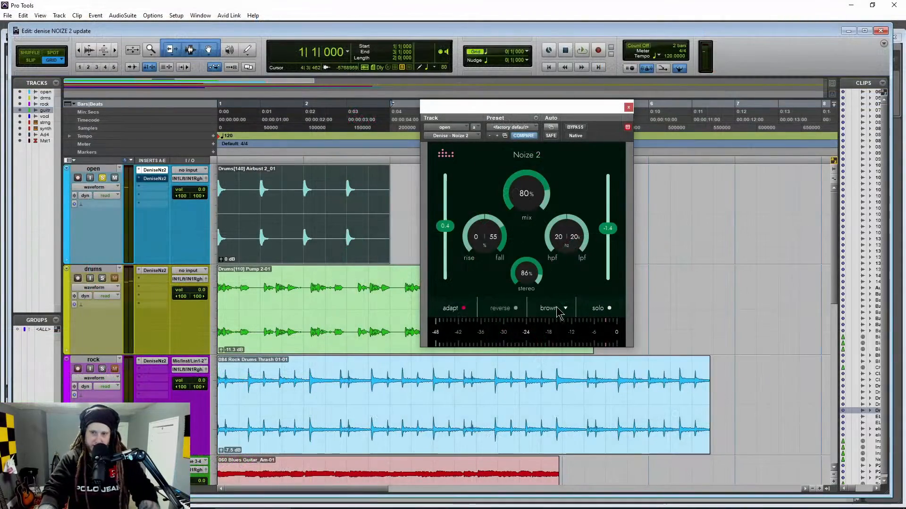
- Change the noise type to pink and shorten the fall to 43% during playback
click(564, 415)
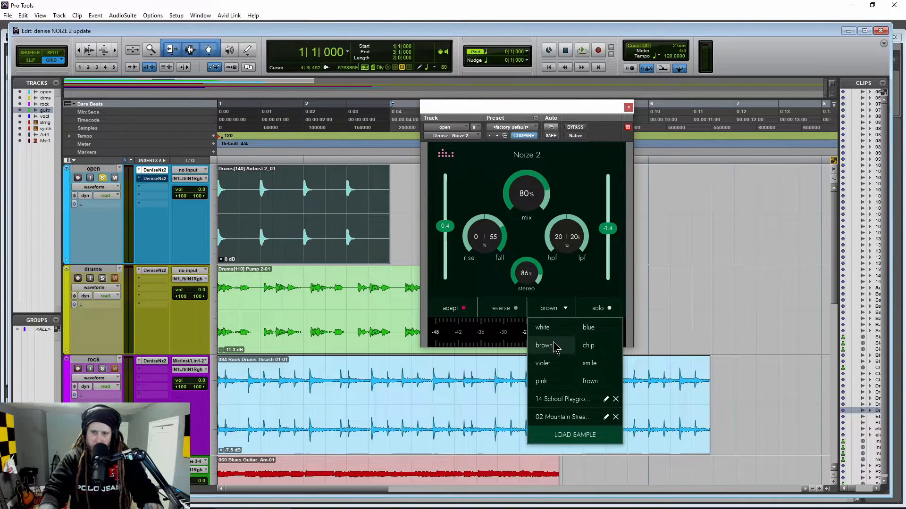
click(547, 381)
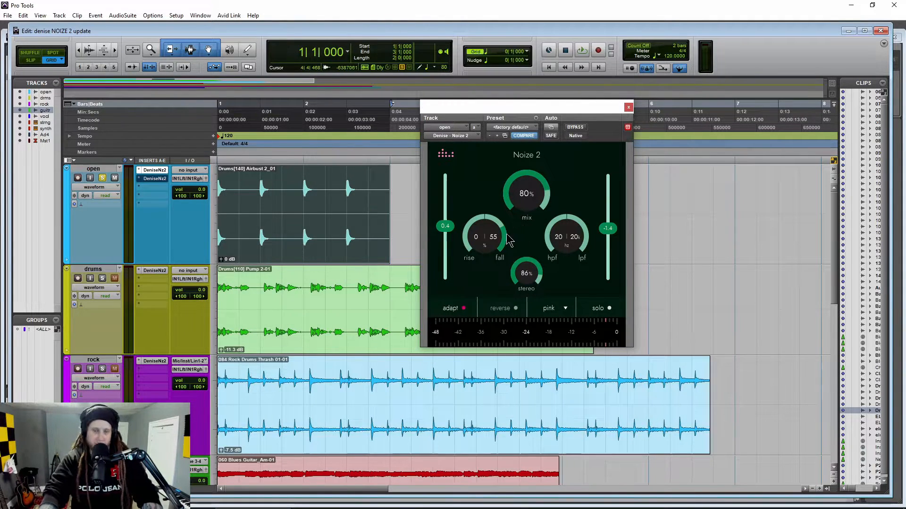
key(space)
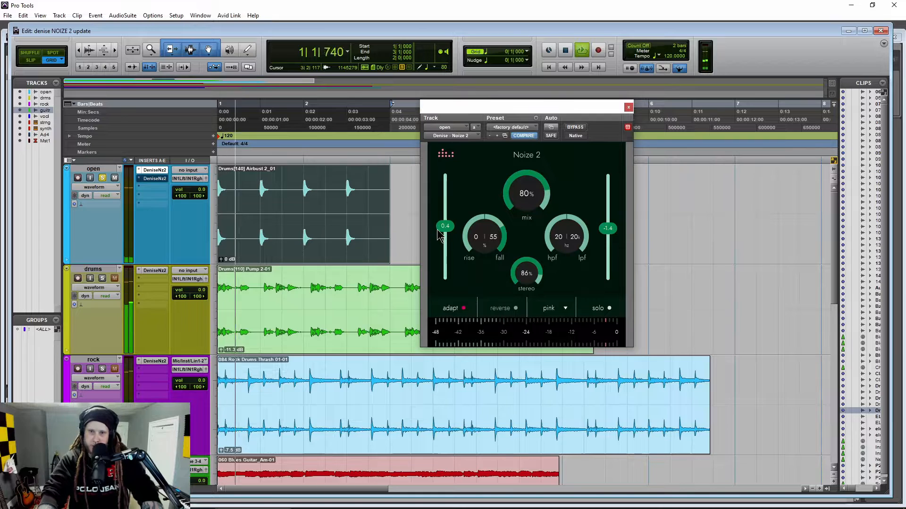
drag(501, 240, 503, 255)
- Select and play the Bassdrum8-01 clip, clear of the plug-in window, and shorten the noise fall to 24%
drag(499, 101, 639, 120)
key(space)
click(467, 236)
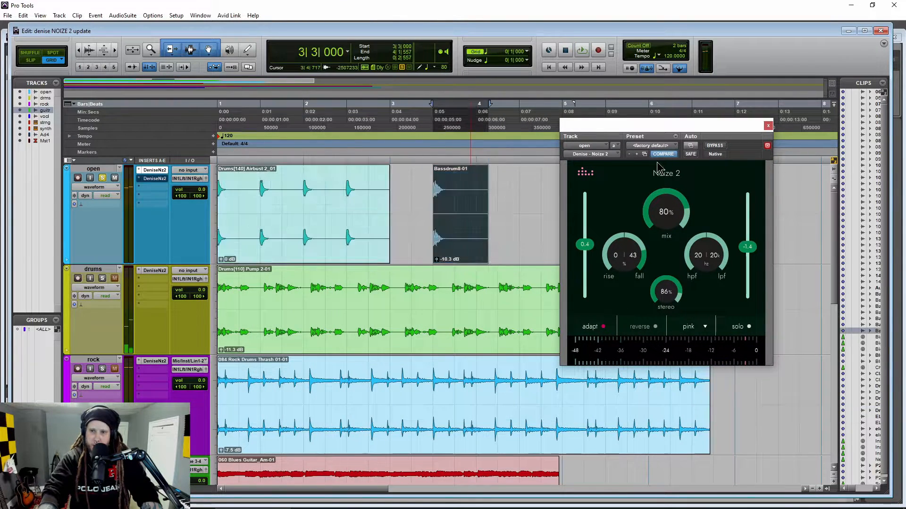
key(space)
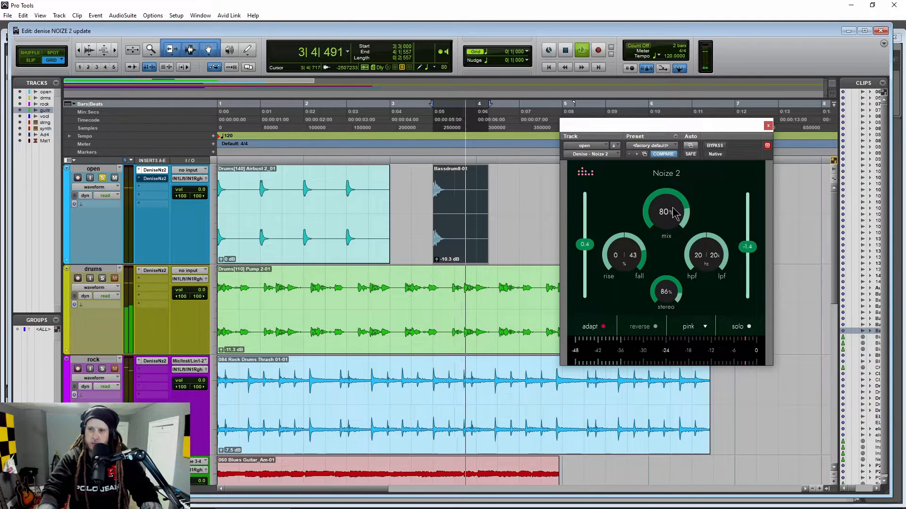
drag(646, 261, 645, 275)
- Change the noise type to chip and lower the mix to 50%
click(693, 327)
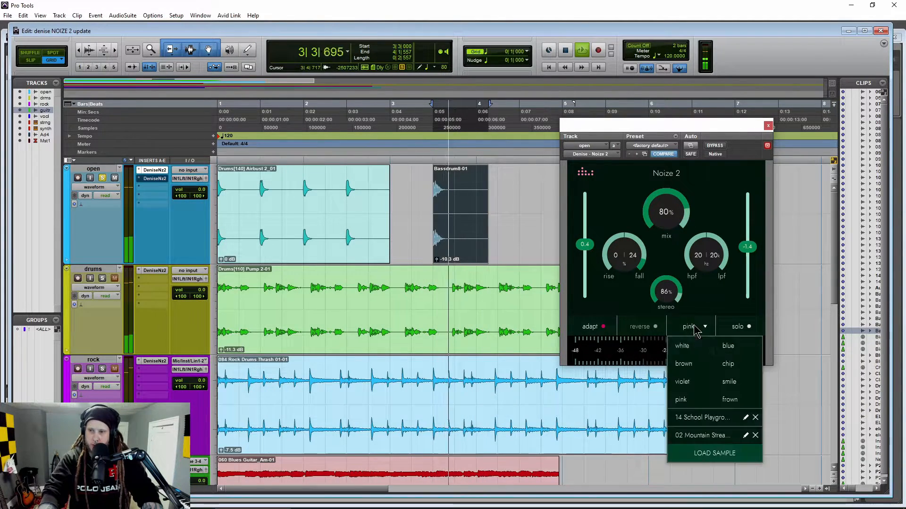
click(727, 380)
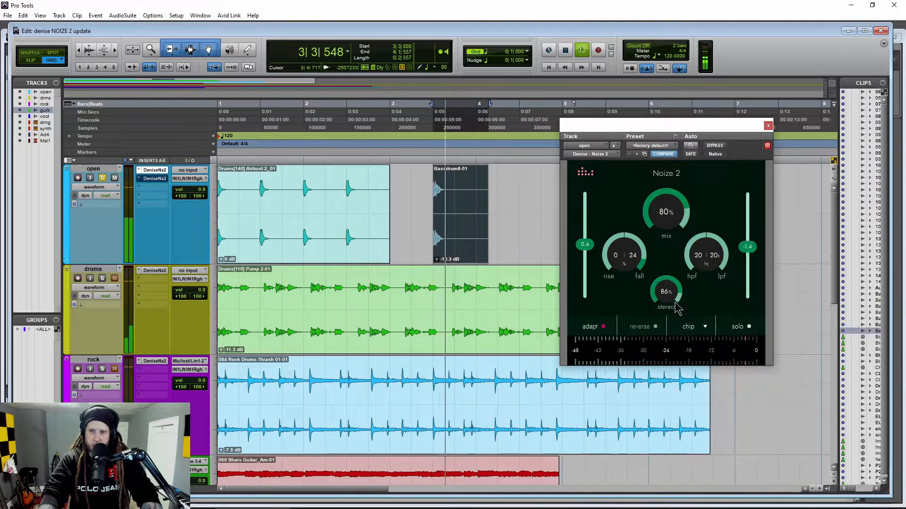
drag(667, 233, 672, 247)
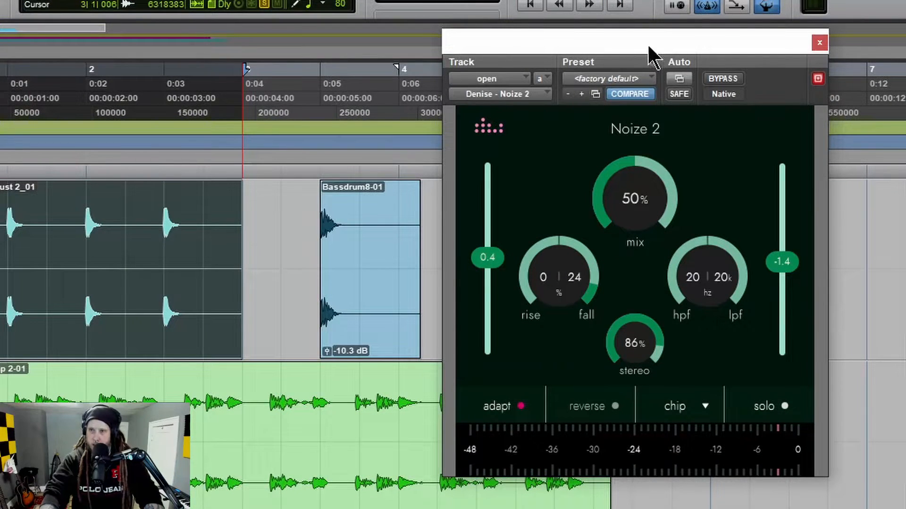
- Reposition the Noize 2 window, raise the mix to 85% and solo the noise signal
drag(647, 43, 512, 46)
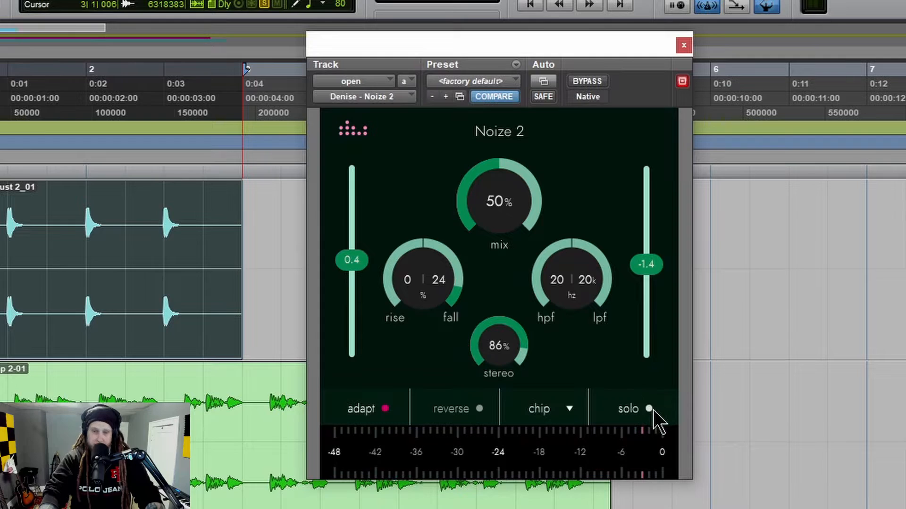
drag(486, 161, 489, 133)
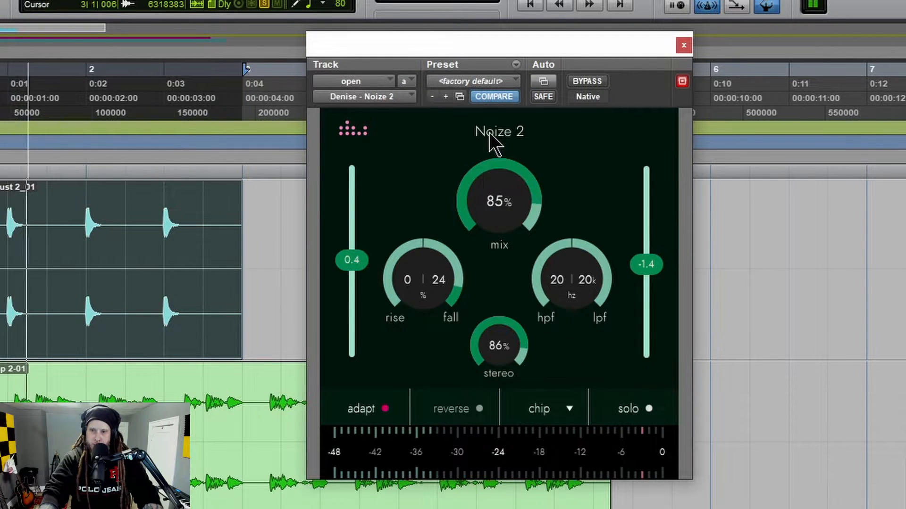
click(649, 410)
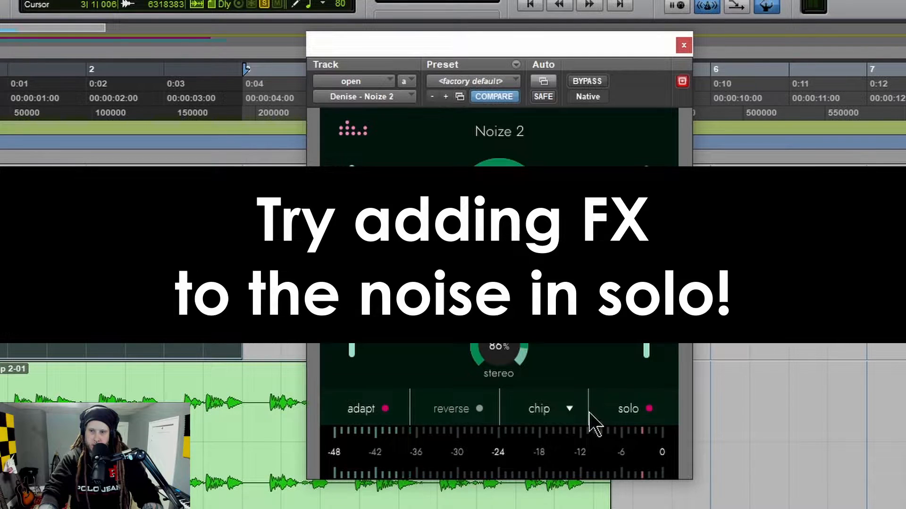
- Try white as the noise type and settle on the loaded "02 Mountain" sample as the noise source
click(568, 411)
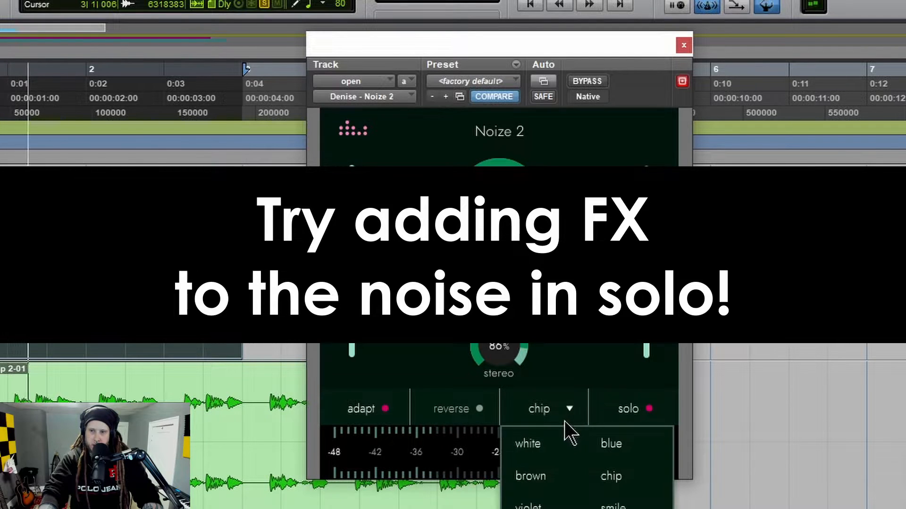
click(555, 440)
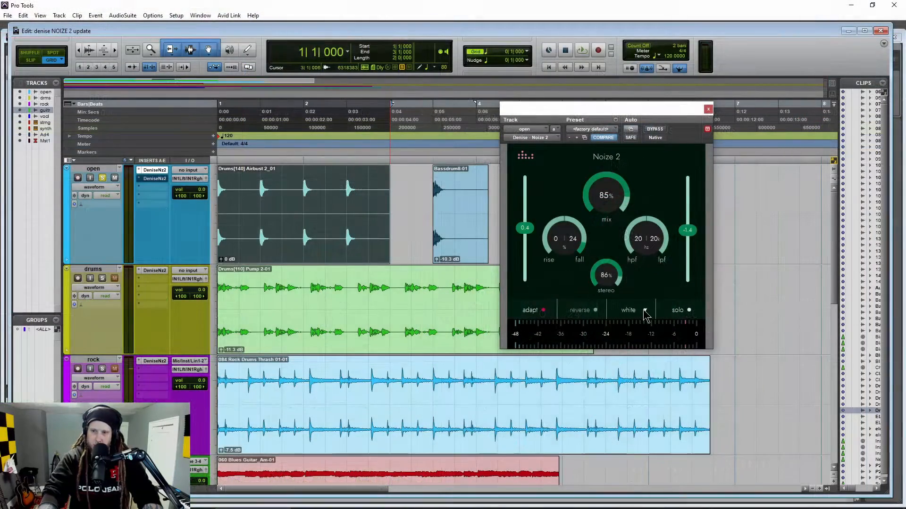
click(569, 408)
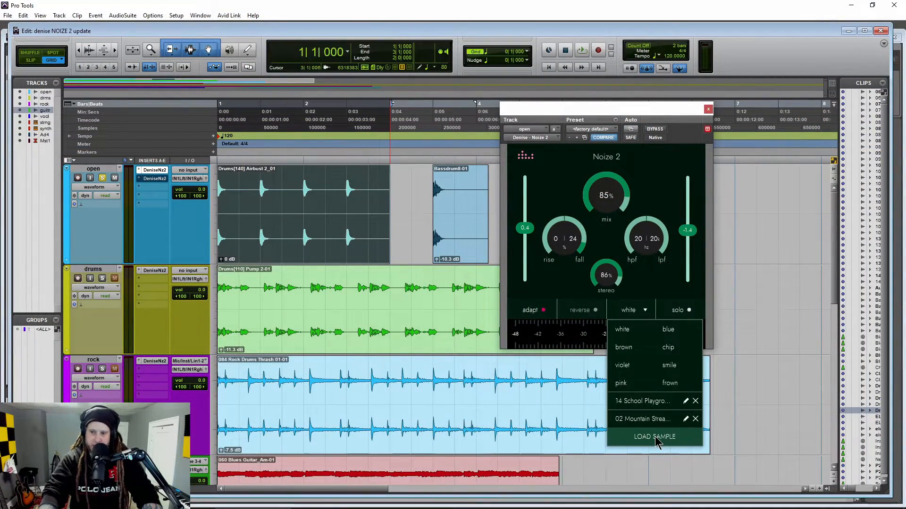
click(643, 421)
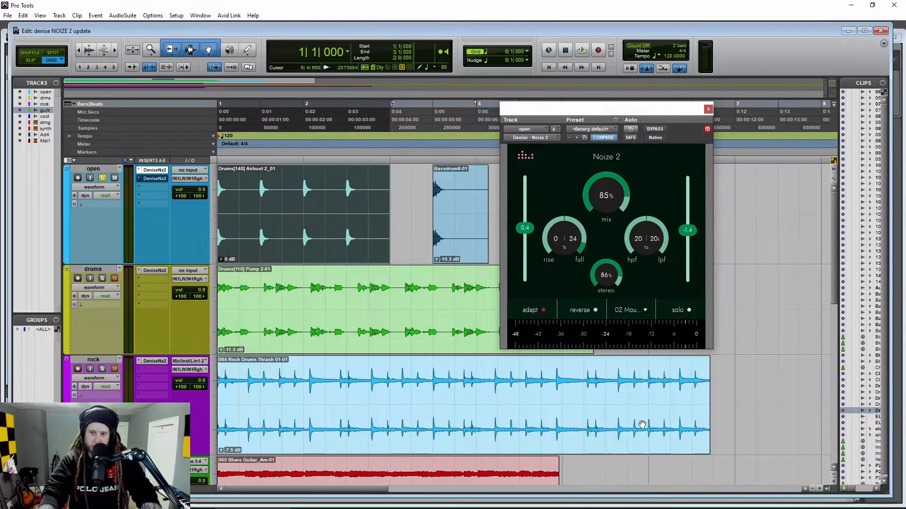
- Reposition the Noize 2 window and, during playback, raise the mix to 87% and lengthen the fall to 71%
drag(591, 118, 585, 119)
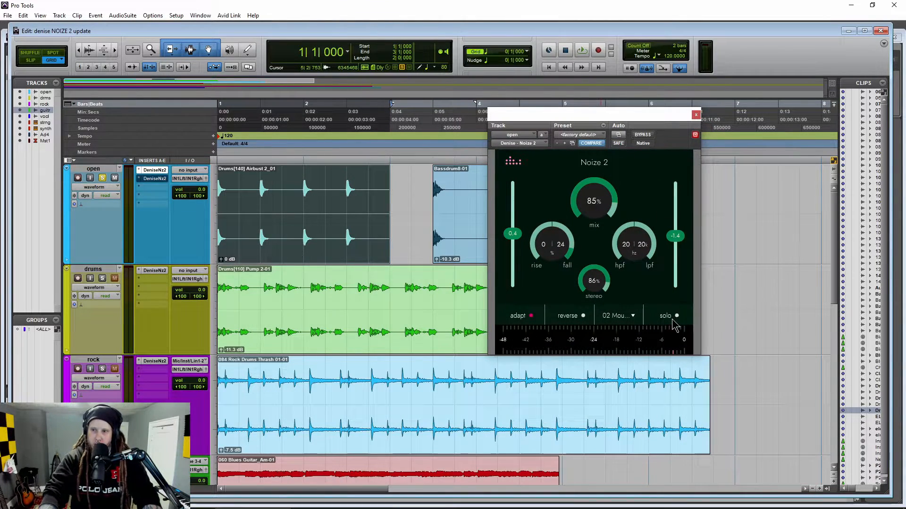
key(space)
drag(596, 208, 596, 204)
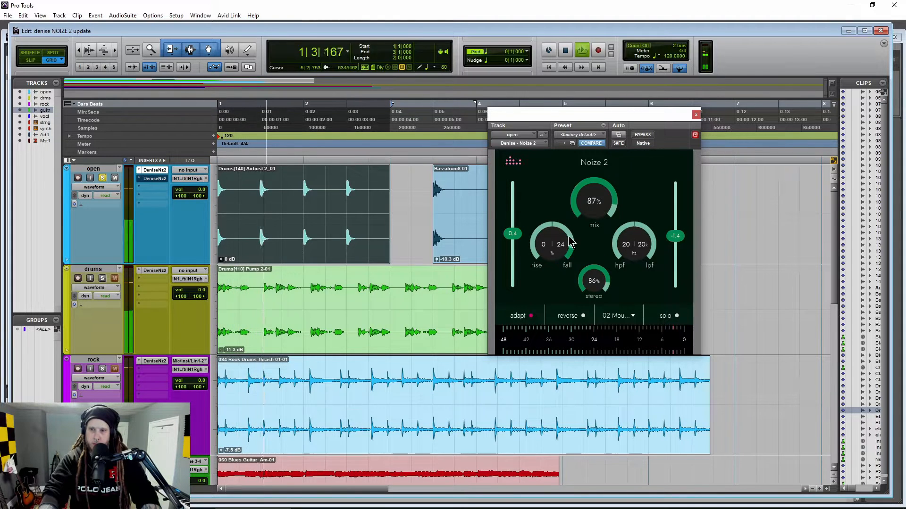
drag(575, 252, 557, 198)
key(space)
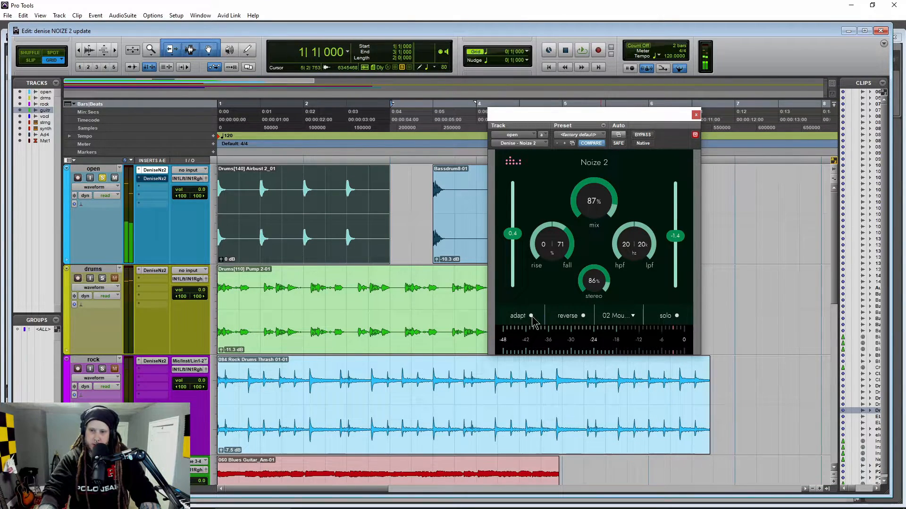
- Open the loaded "02 Mountain" noise sample for editing
click(634, 316)
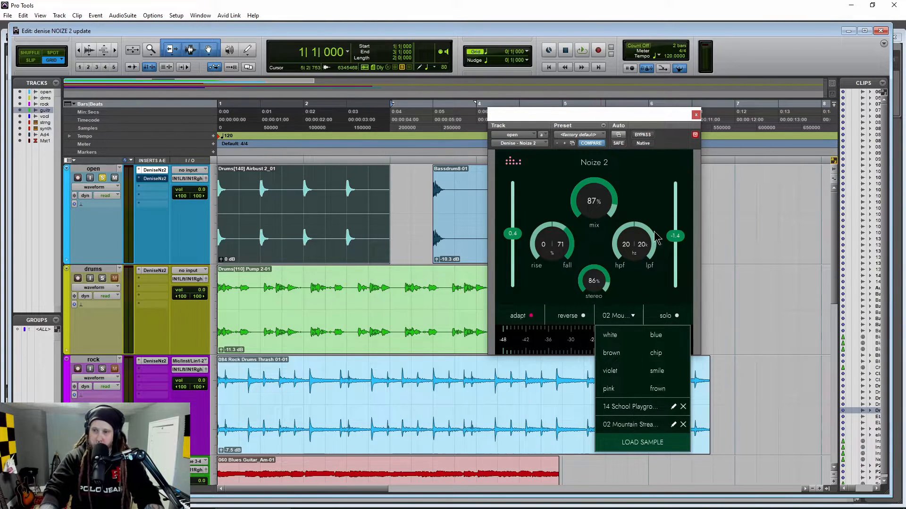
click(641, 194)
click(634, 317)
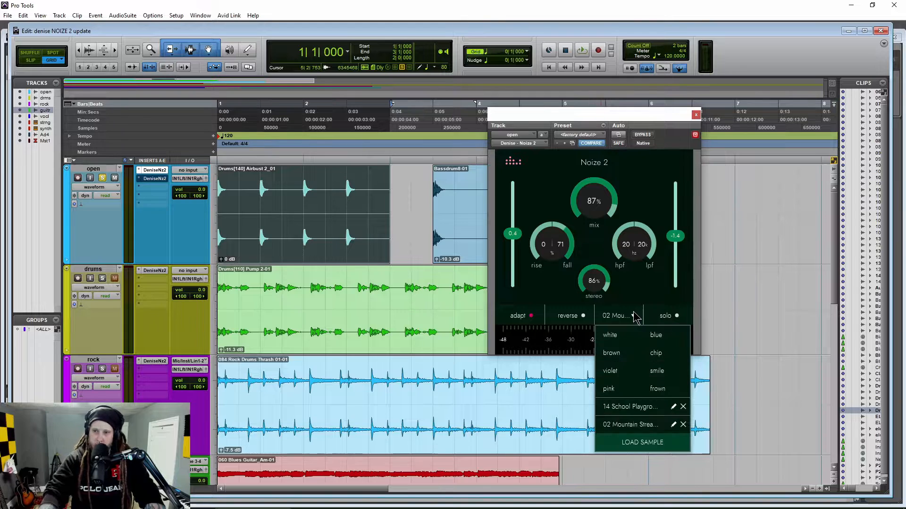
click(640, 295)
click(633, 317)
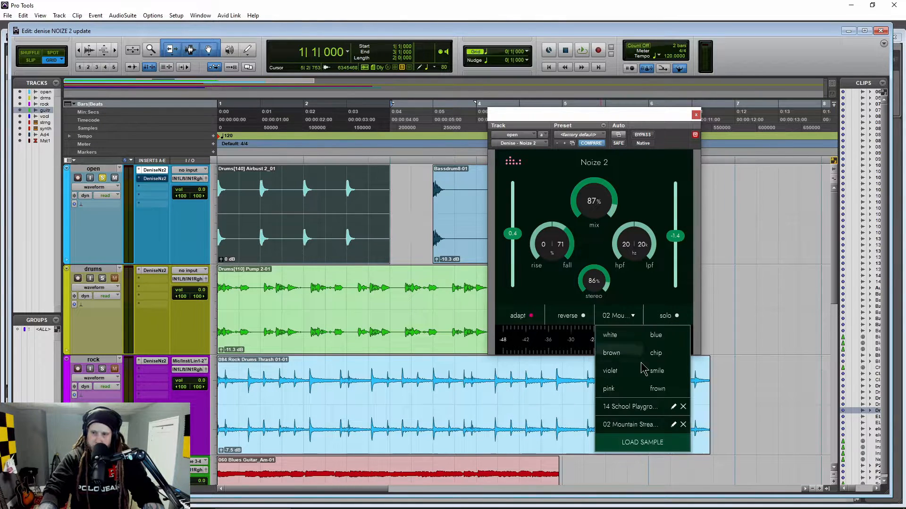
click(673, 425)
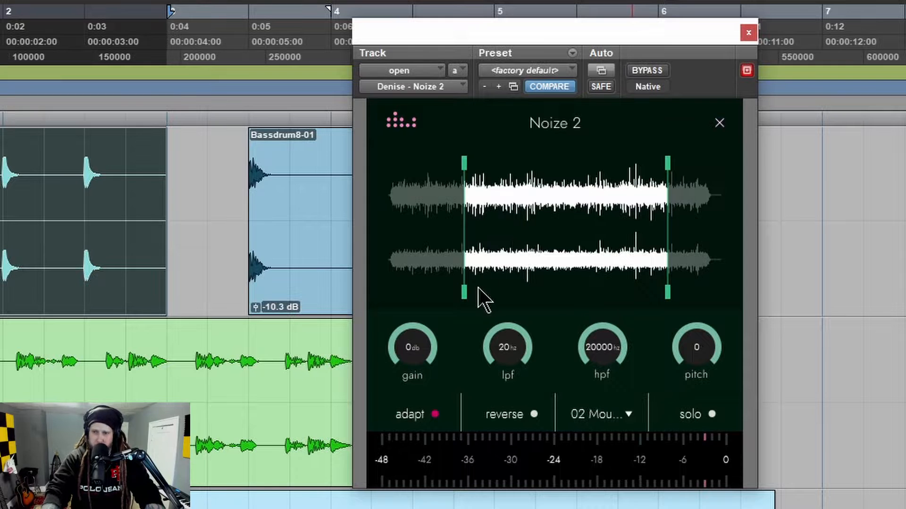
- Set the sample's gain to -3 dB and pitch to 1.3, move its start marker earlier, and leave the sample editor with adapt on
drag(464, 293, 481, 260)
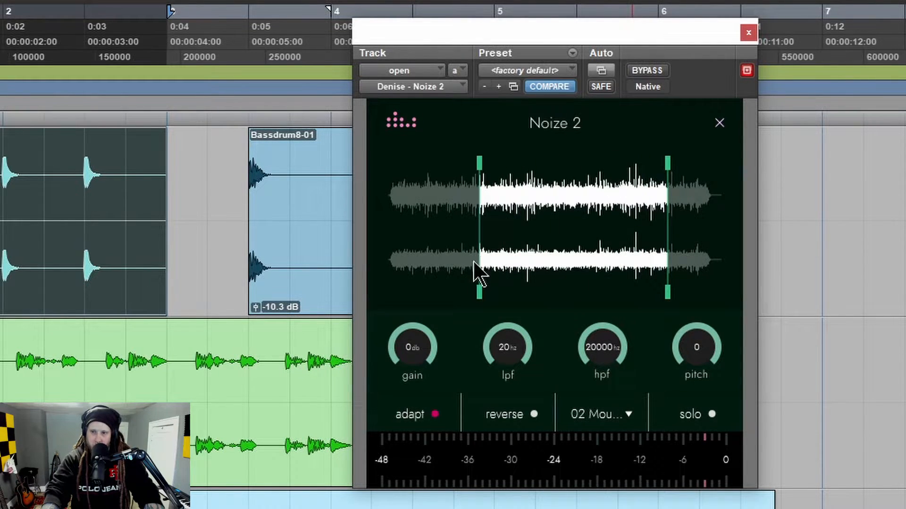
drag(416, 354, 424, 325)
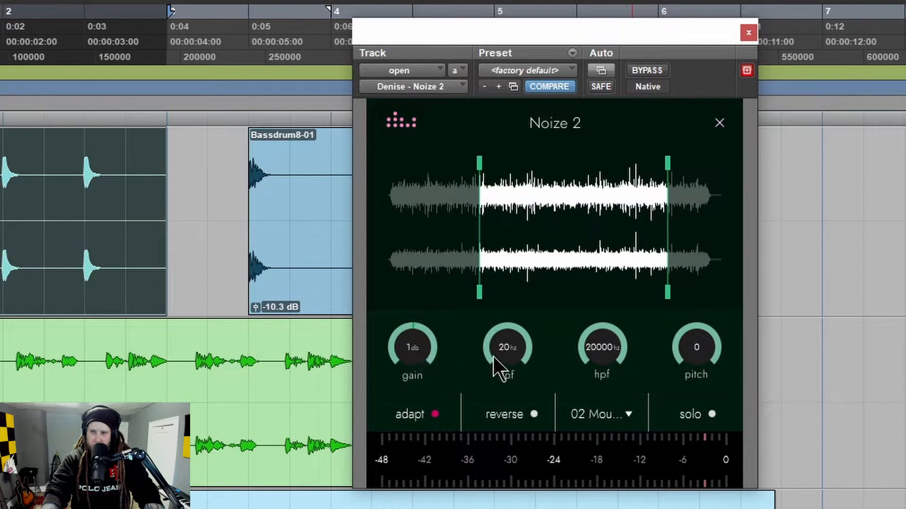
drag(696, 343, 692, 273)
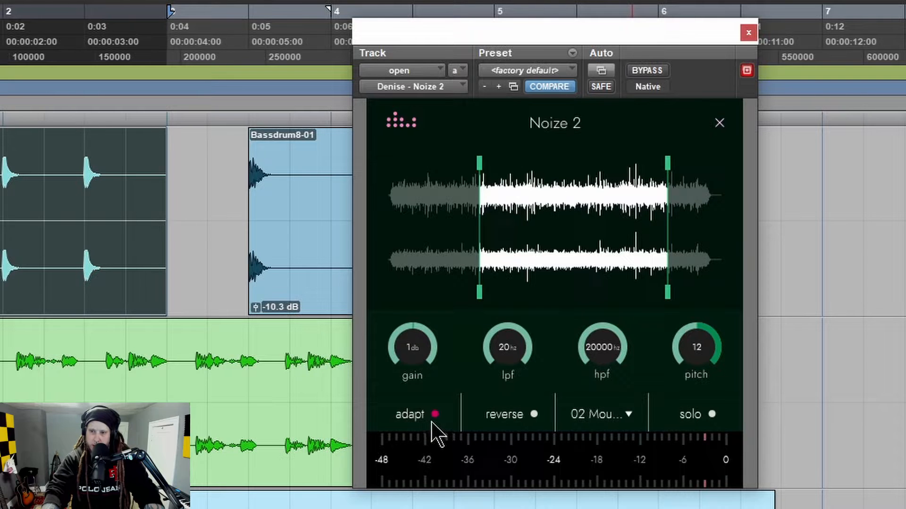
drag(415, 364, 415, 375)
drag(711, 366, 719, 453)
drag(505, 354, 449, 284)
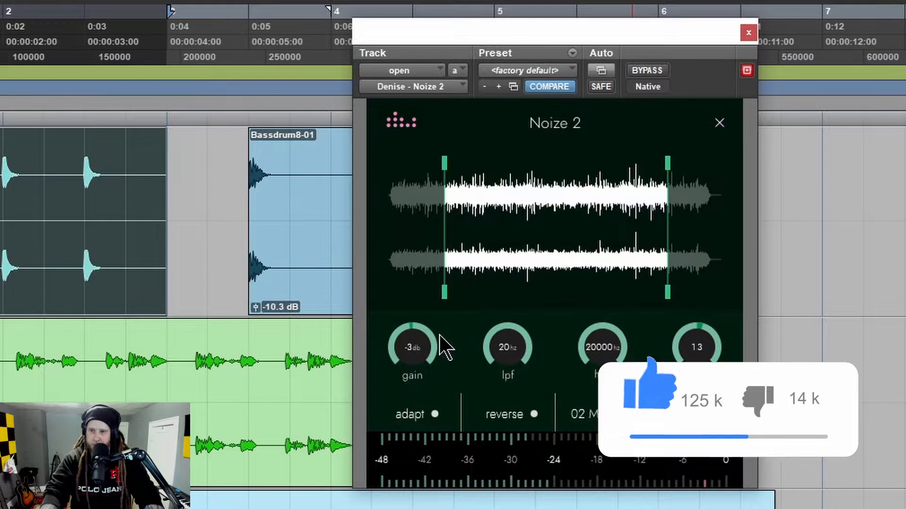
click(434, 414)
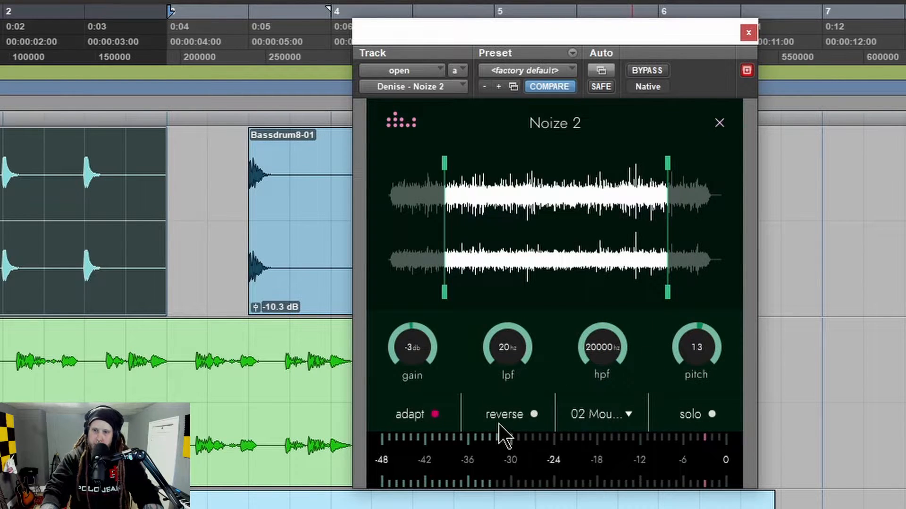
click(720, 123)
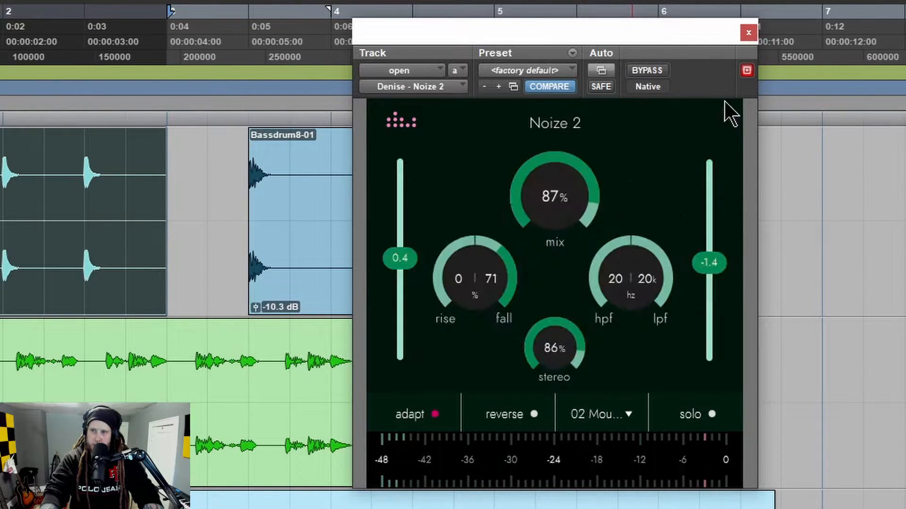
- Switch to the second Noize 2 insert on the open track and take it out of bypass
click(748, 32)
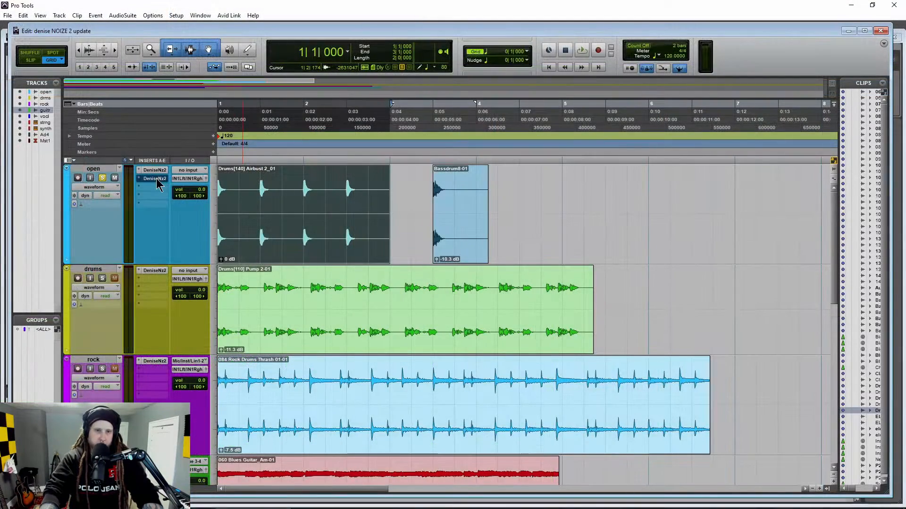
click(156, 178)
click(643, 135)
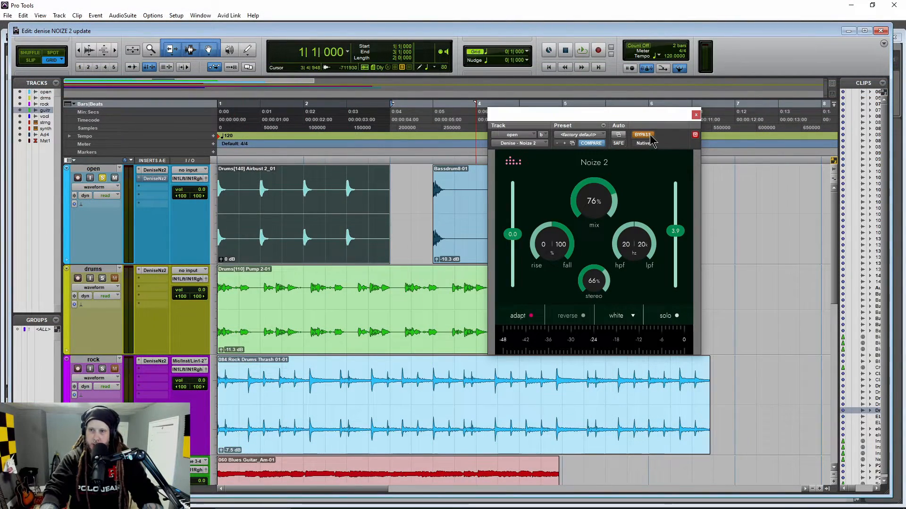
- Load the Blues Guitar Solo sample from the Tapedeck Content Guitar Loops folder as the noise source
click(632, 316)
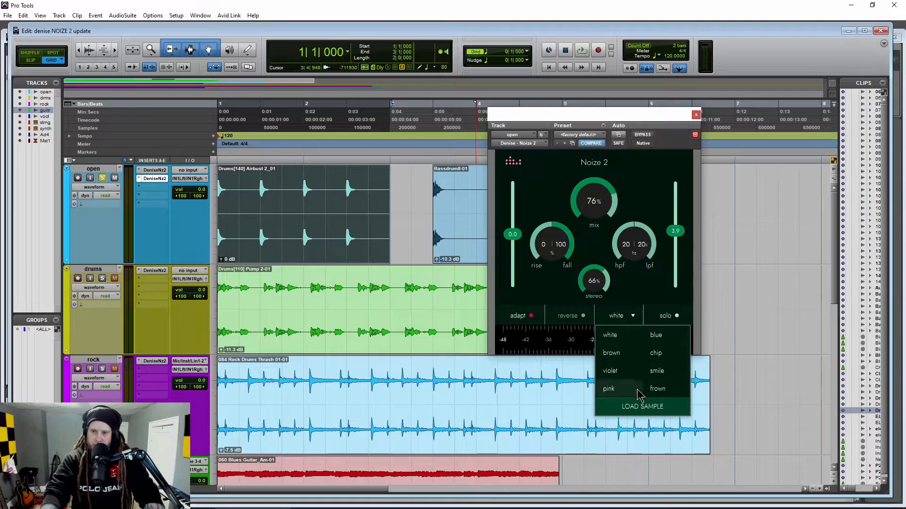
click(640, 407)
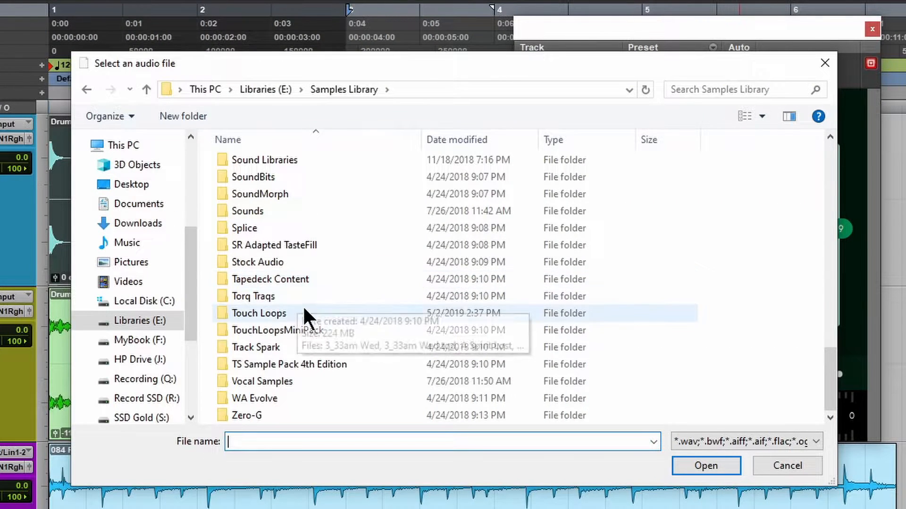
double_click(300, 279)
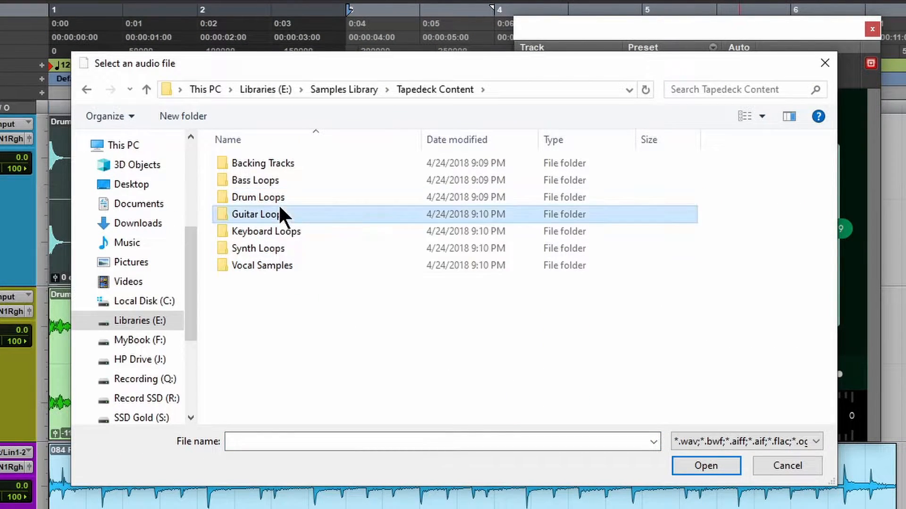
double_click(278, 210)
click(275, 213)
click(736, 466)
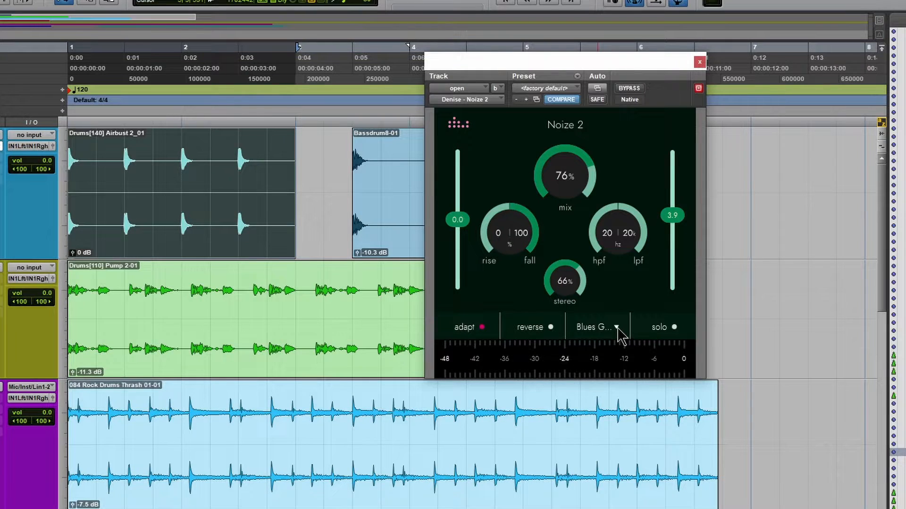
- Load the Big Conga sample from the Samples Library's Planet Fat Drums Percussion folder as the noise source
click(617, 328)
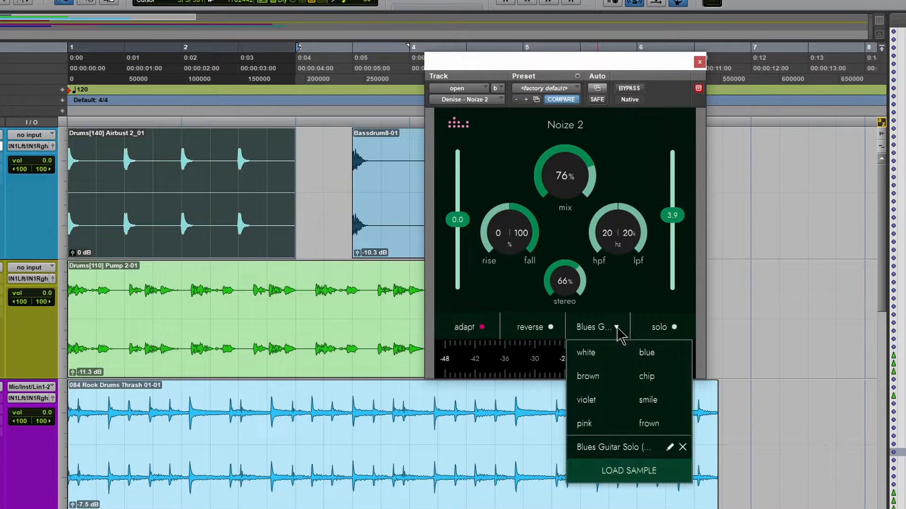
click(649, 477)
scroll(270, 241, down, 10)
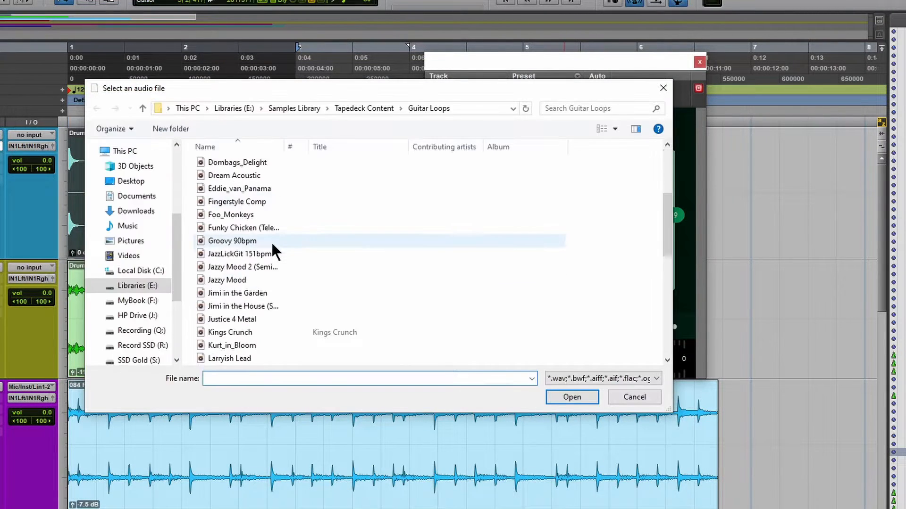
click(367, 108)
click(305, 108)
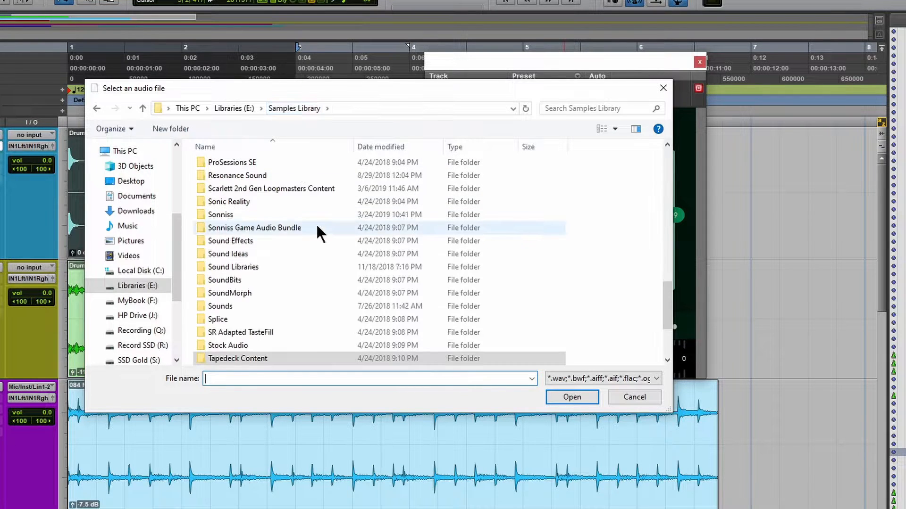
scroll(312, 224, down, 3)
scroll(266, 294, up, 7)
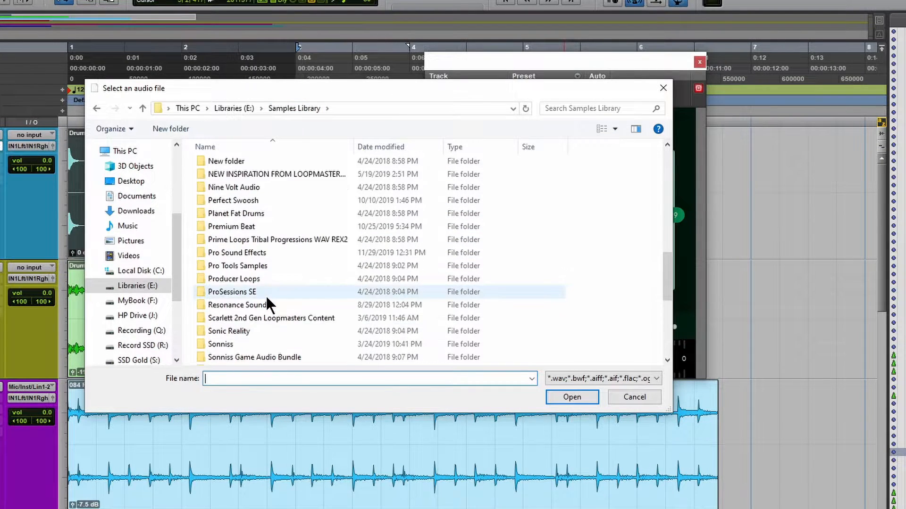
scroll(265, 295, up, 1)
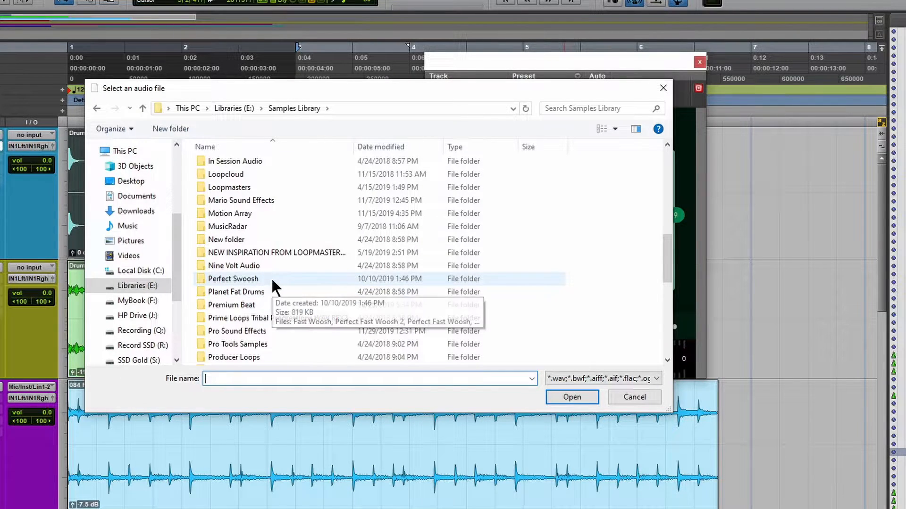
double_click(267, 293)
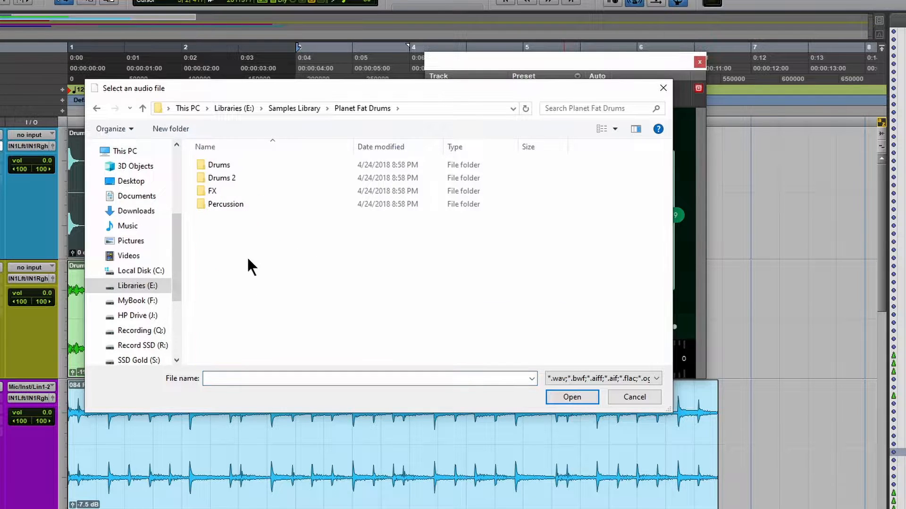
double_click(240, 206)
click(240, 214)
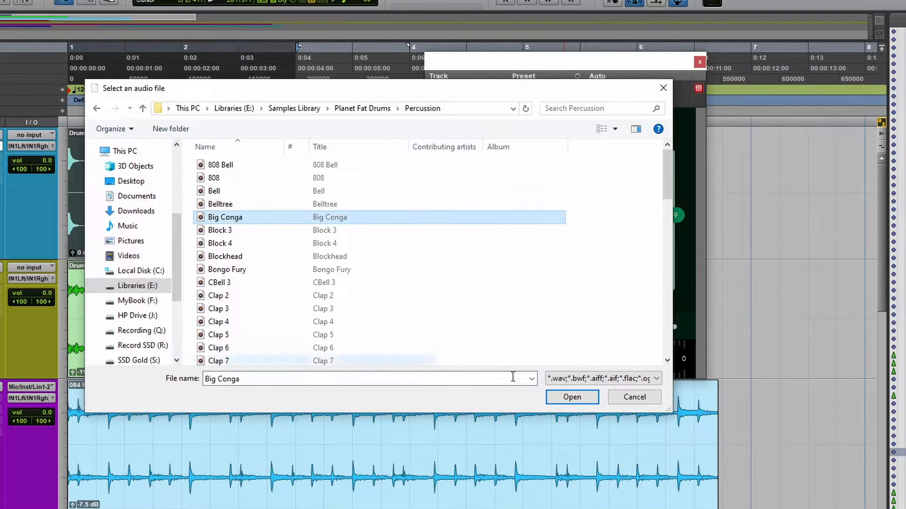
click(585, 398)
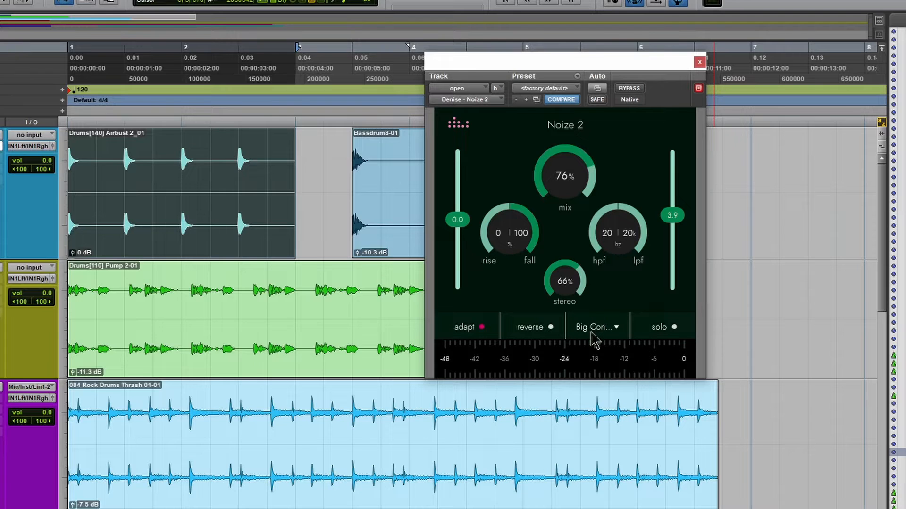
- Close the open track's plug-in windows, select the Drums[110] Pump 2-01 clip, and open Noize 2 on the soloed drums track
click(700, 62)
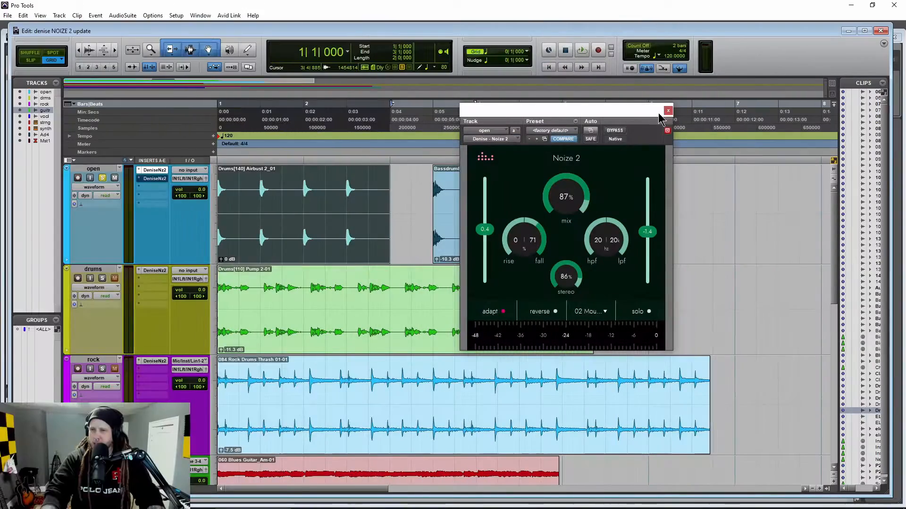
click(668, 111)
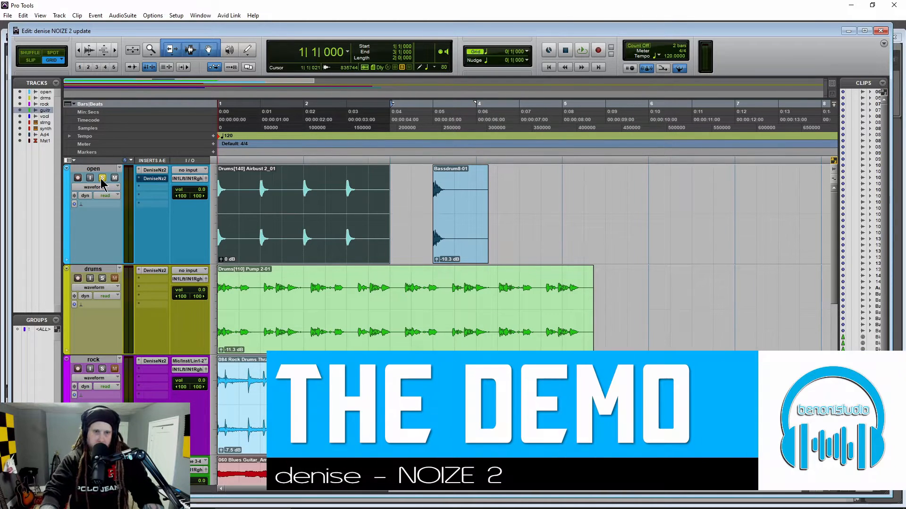
click(279, 331)
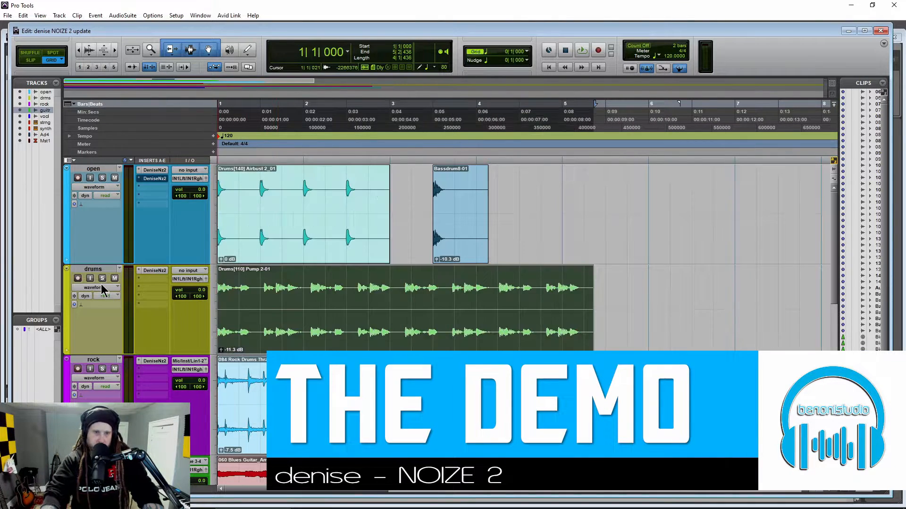
click(154, 271)
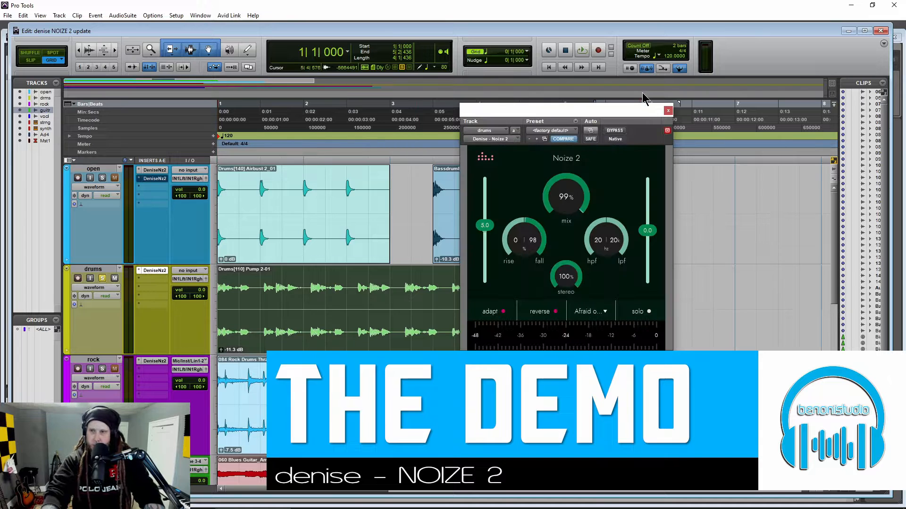
- Play the drums clip with Noize 2 bypassed, and take the plug-in back out of bypass
click(615, 130)
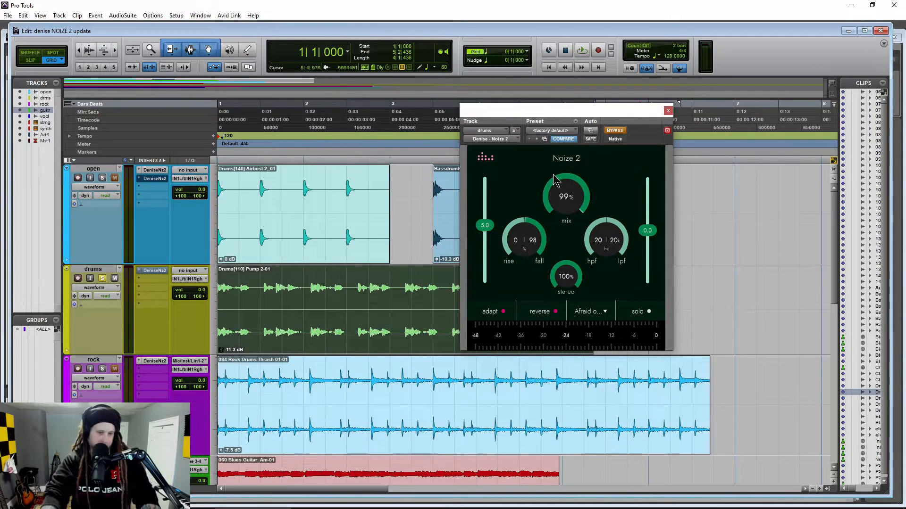
key(space)
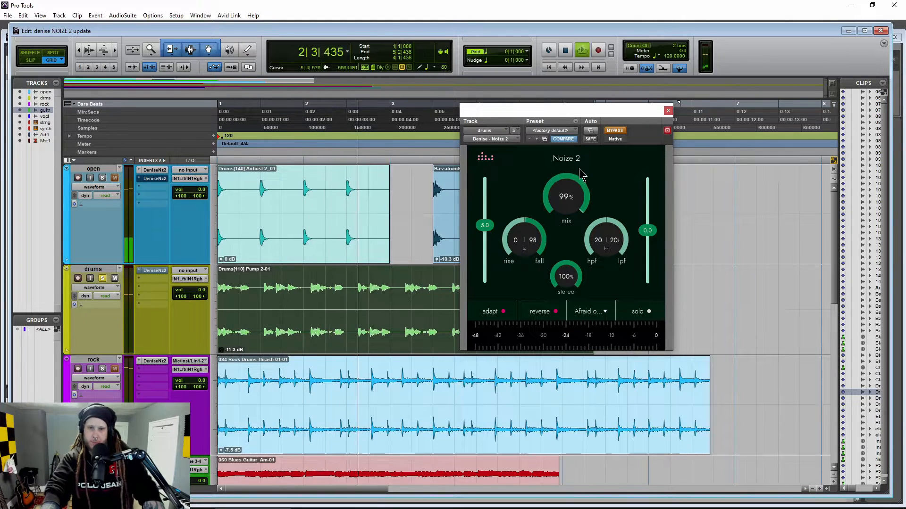
key(space)
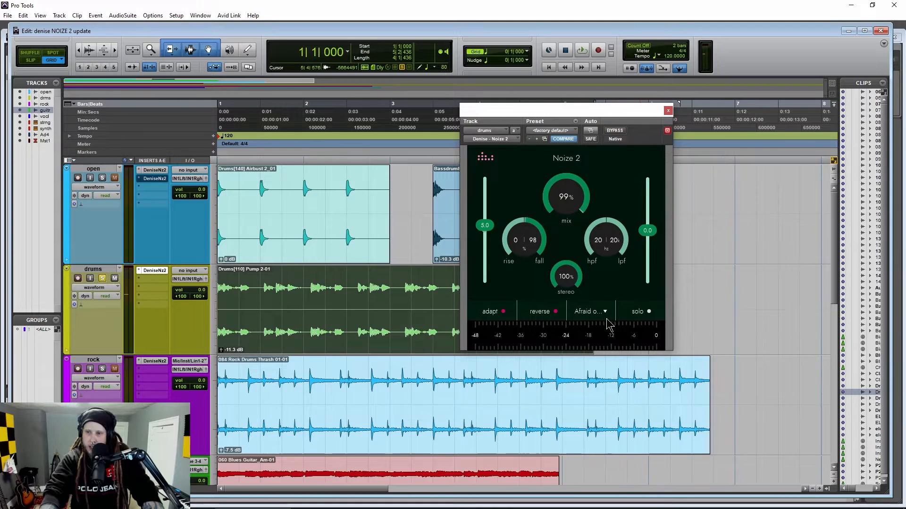
- Check the noise samples loaded on the drums track, and set the Noize 2 mix to about 66% during playback
click(605, 312)
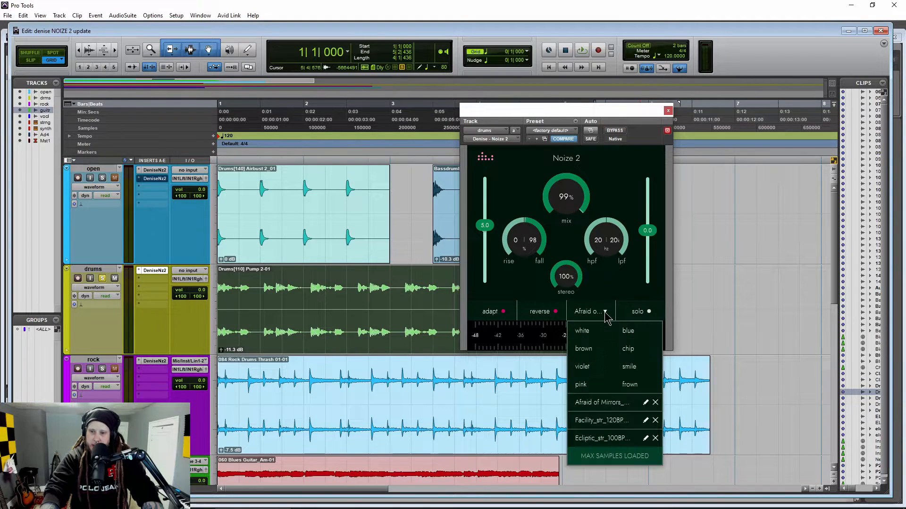
click(611, 169)
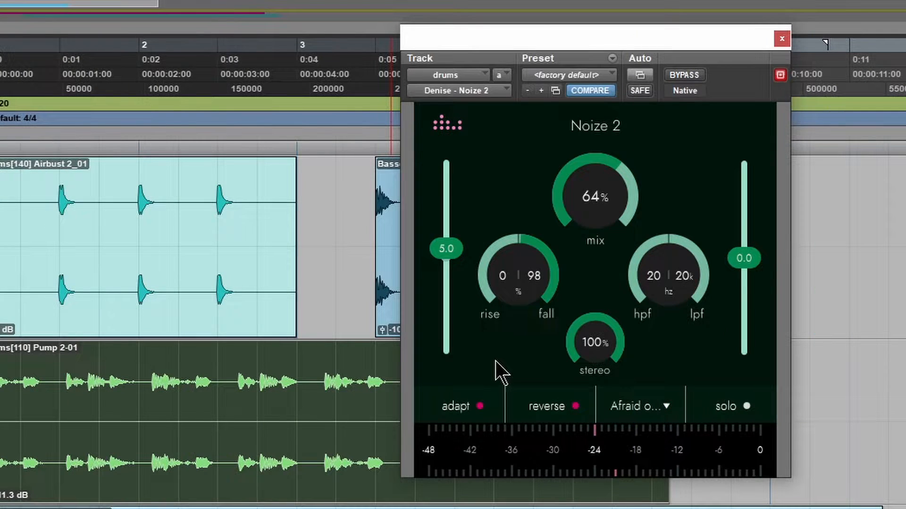
key(space)
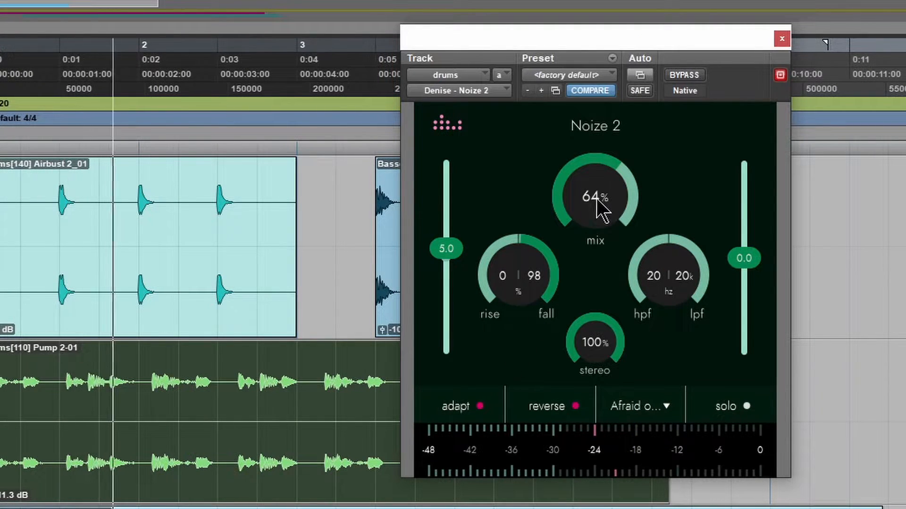
drag(599, 190, 613, 176)
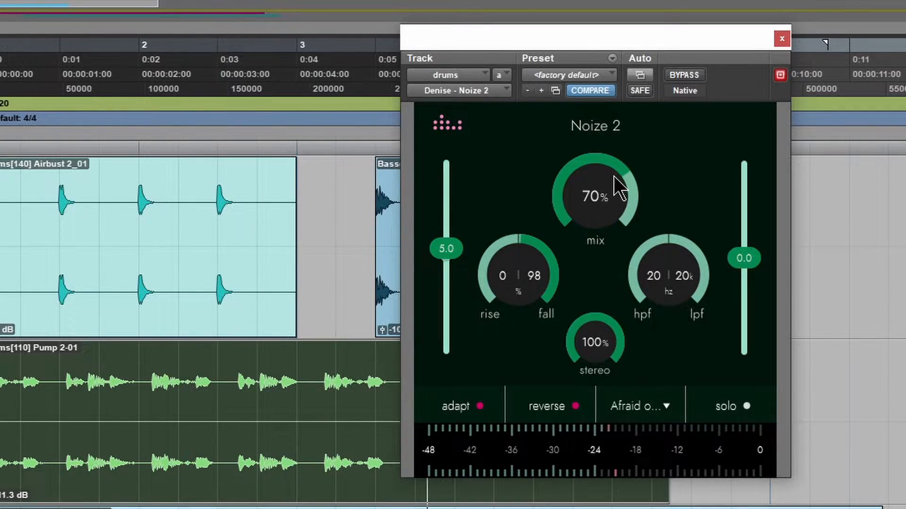
- Trim the Afraid of Mirrors sample to a section around its middle and lower its pitch in the sample editor
click(664, 404)
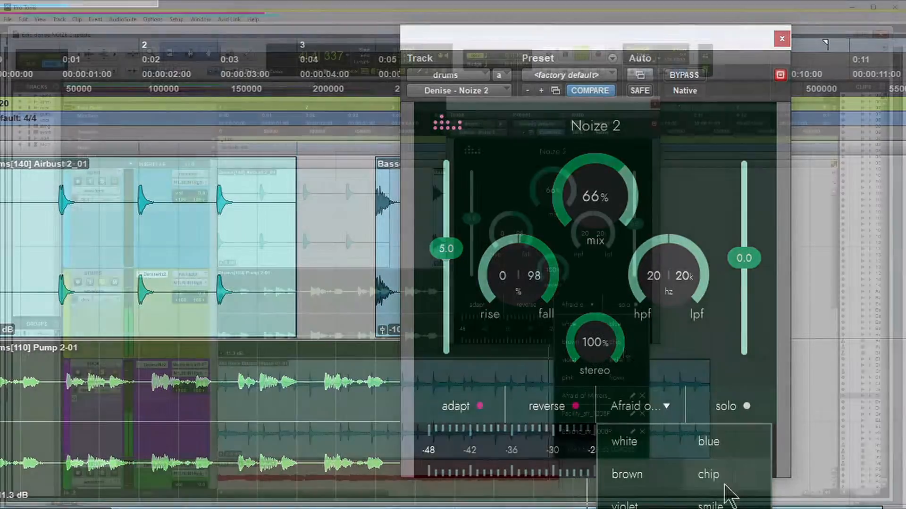
click(632, 398)
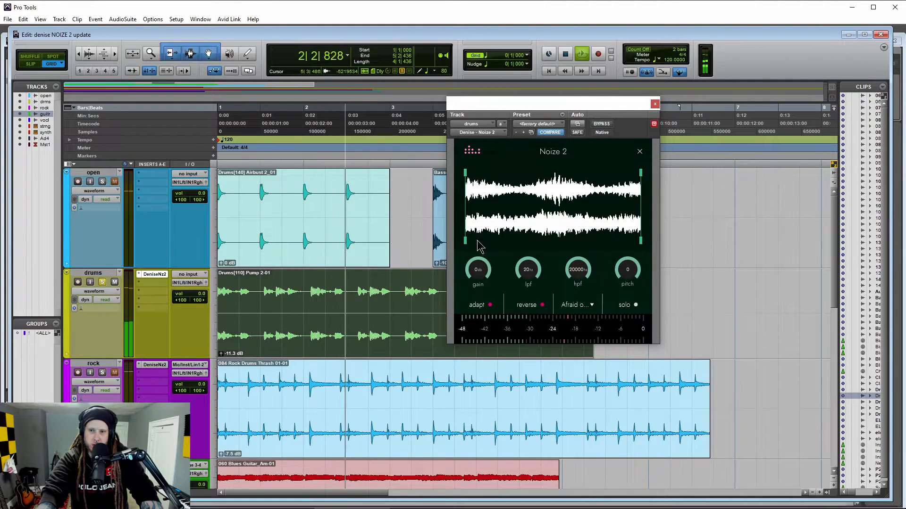
drag(465, 240, 502, 240)
drag(640, 242, 555, 242)
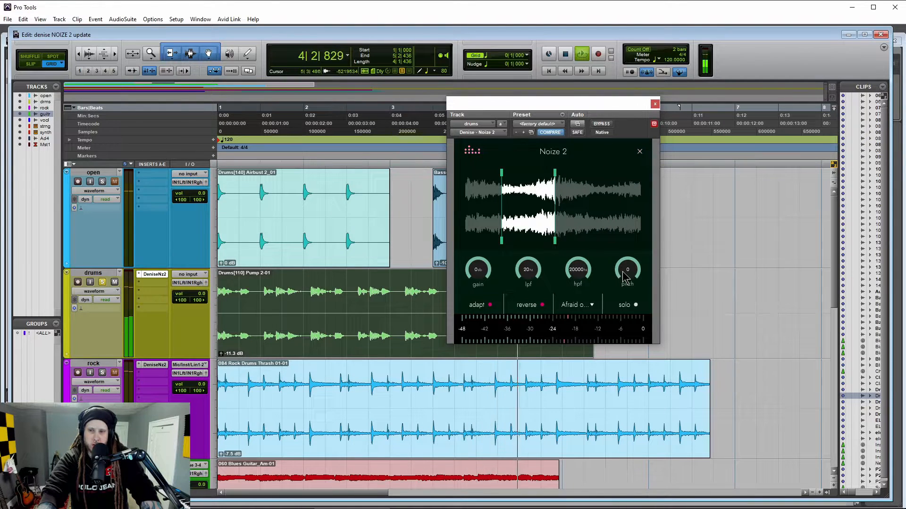
drag(627, 269, 629, 305)
click(640, 153)
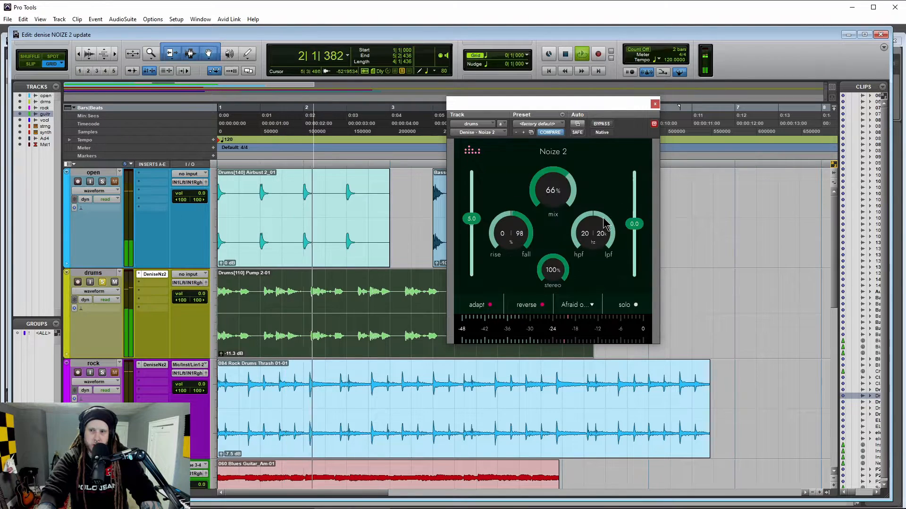
- Switch the drums noise source to the Facility_str sample and raise the mix to 76%
click(576, 305)
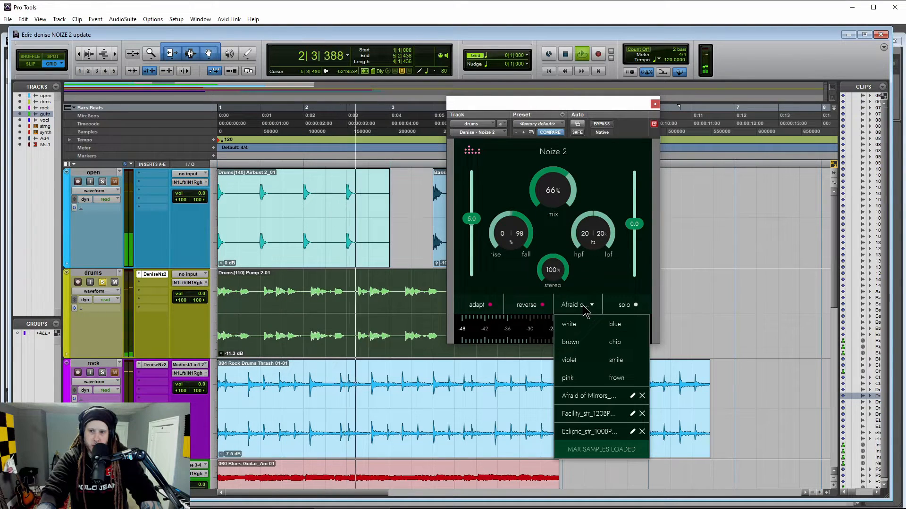
click(589, 414)
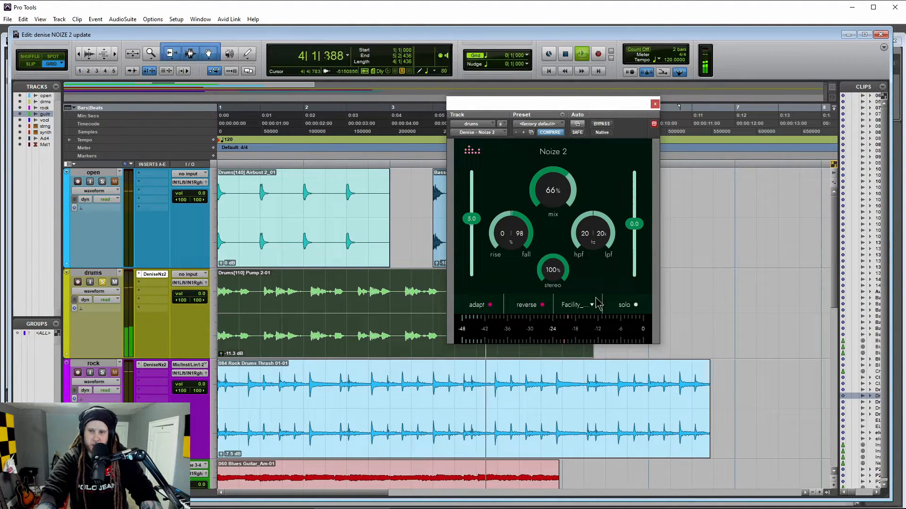
drag(544, 203, 550, 192)
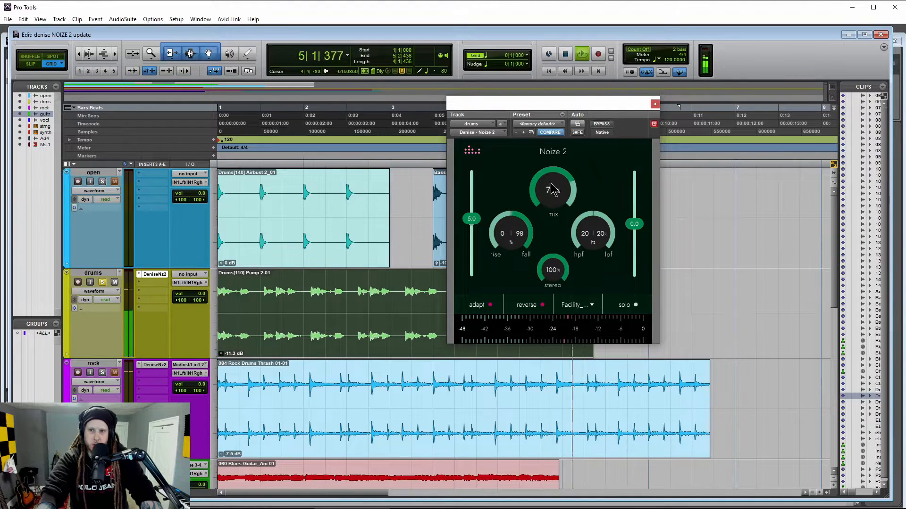
- Switch the drums noise source to the Ecliptic_str sample while the loop plays
click(589, 307)
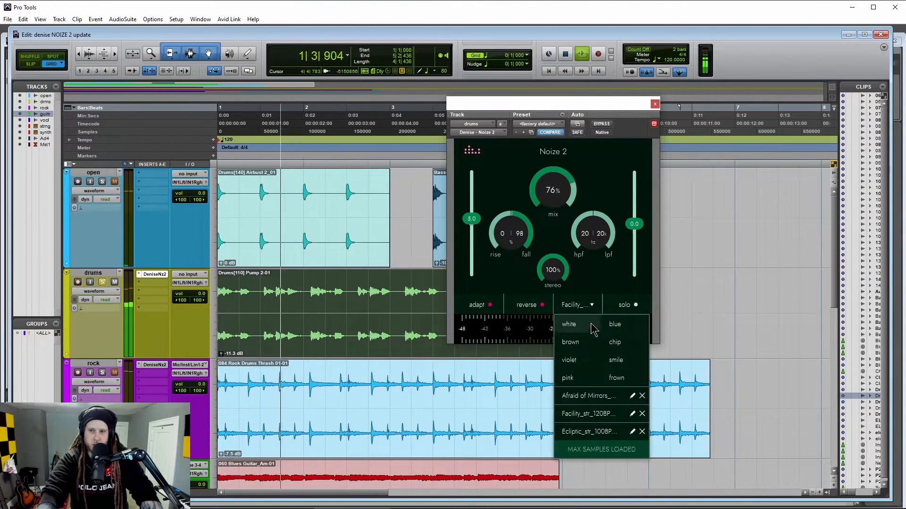
click(592, 430)
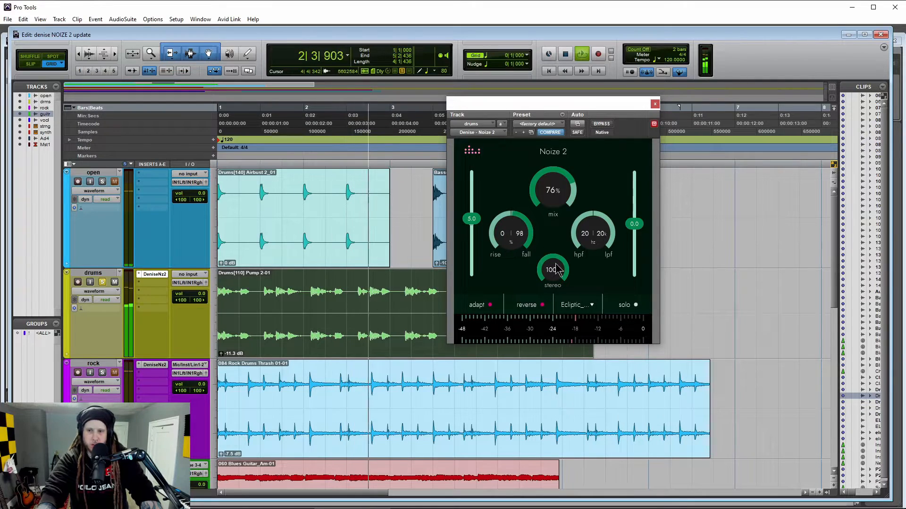
click(591, 305)
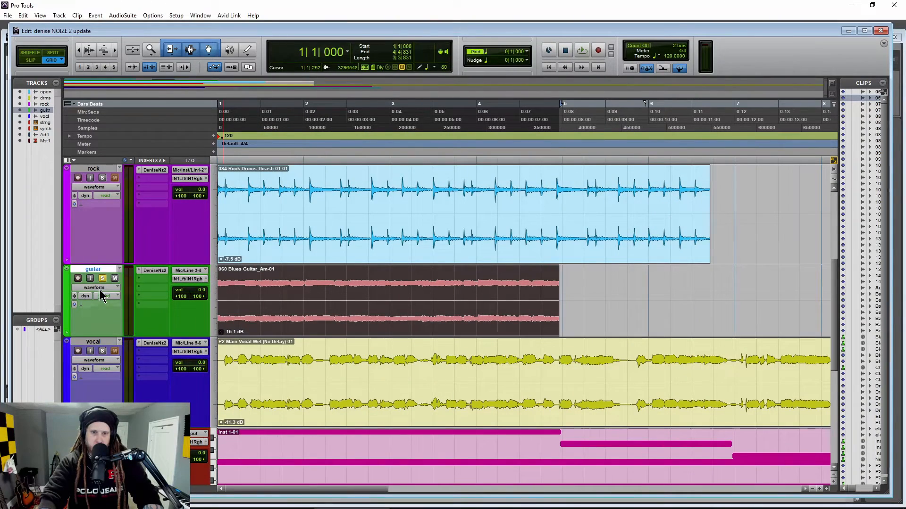
- Unsolo the guitar track, select the P2 Main Vocal Wet clip on the soloed vocal track, and open that track's Noize 2
click(101, 279)
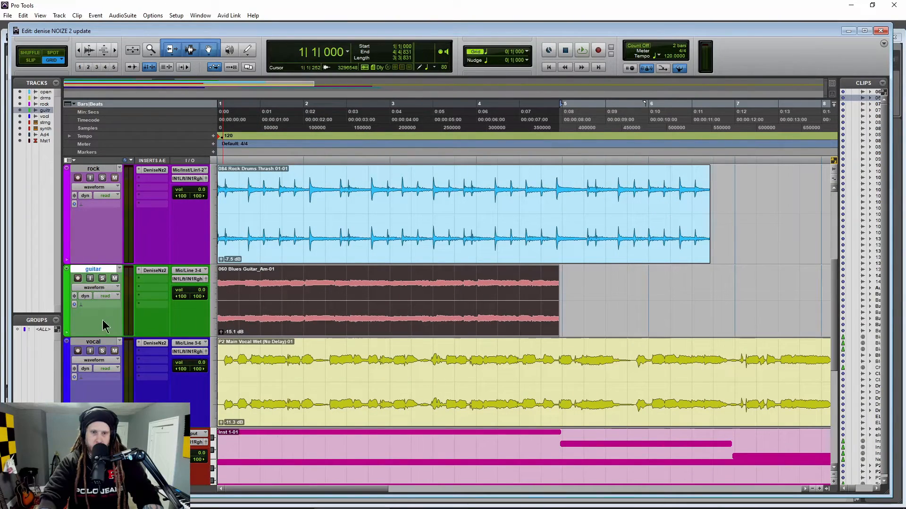
click(309, 392)
click(152, 344)
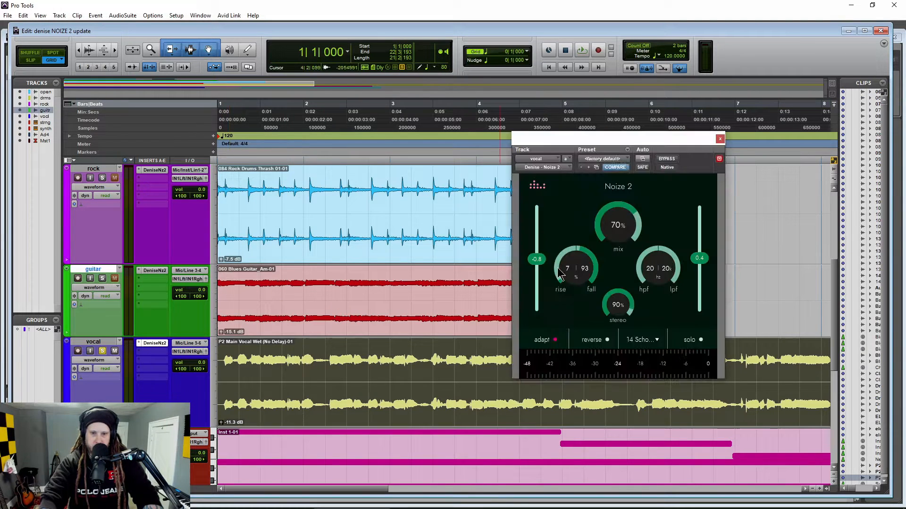
- Bypass Noize 2 on the vocal track and play the dry vocal
click(672, 159)
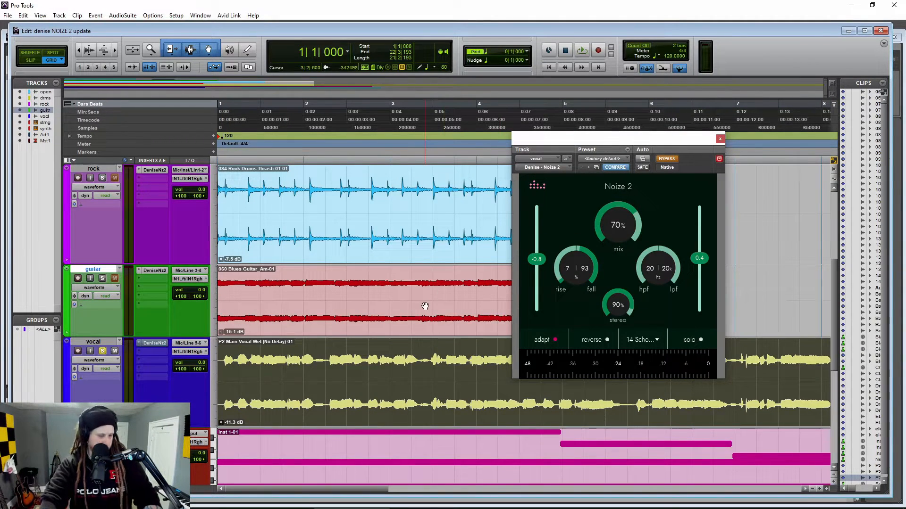
key(space)
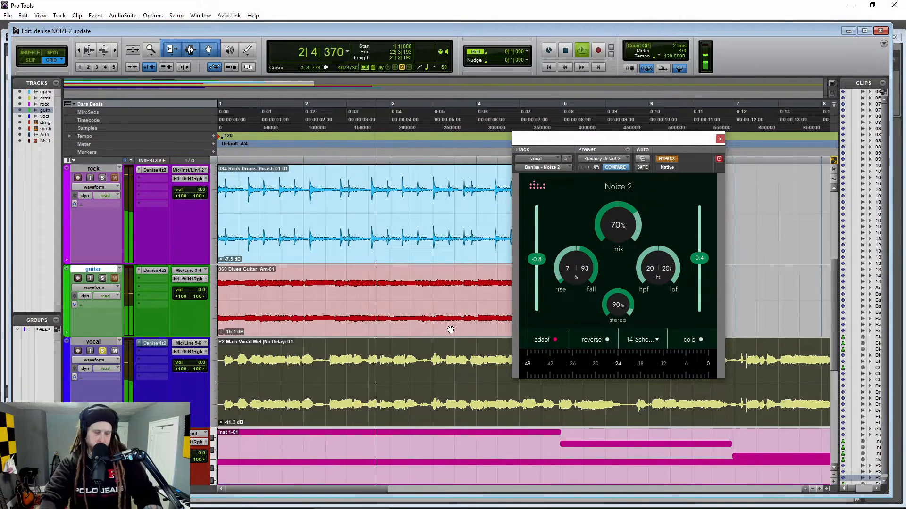
key(space)
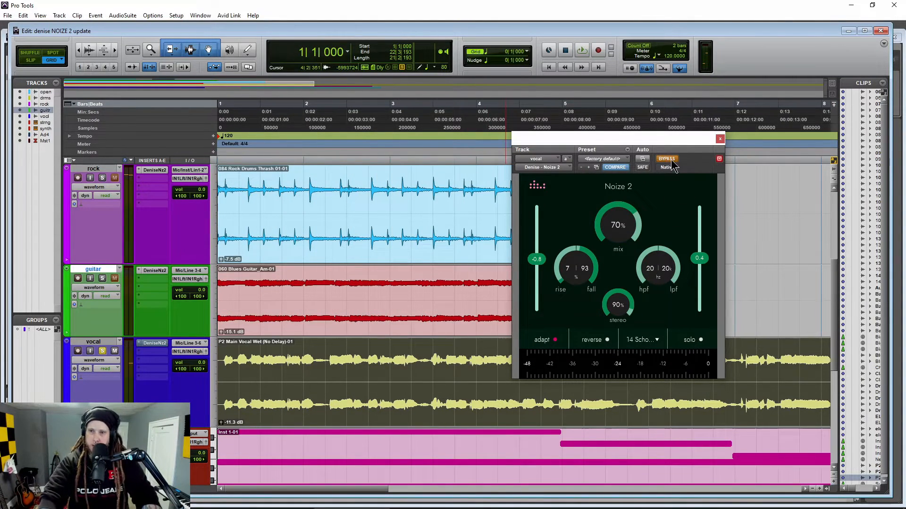
- Take the vocal's Noize 2 out of bypass, lower its output level to -21.5 with adapt off, and check the loaded samples
drag(701, 249, 705, 282)
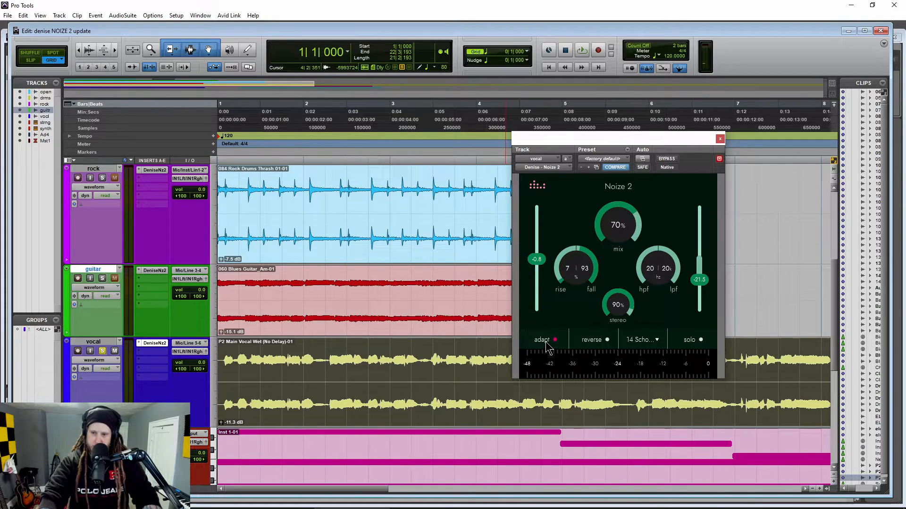
click(657, 342)
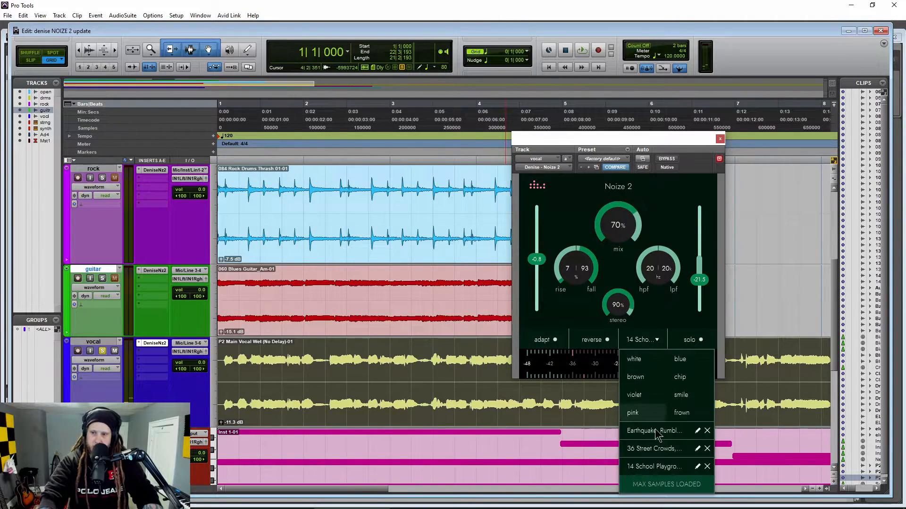
click(667, 210)
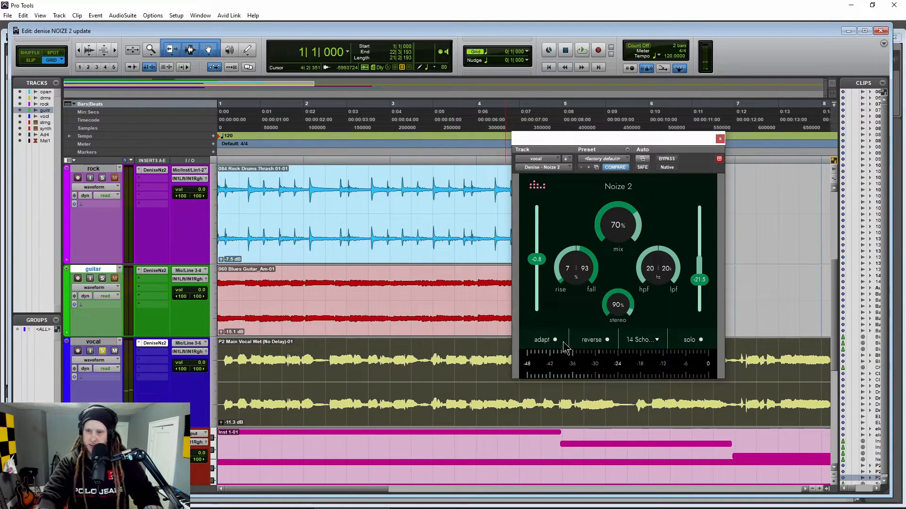
- Turn adapt back on for the vocal and set the output level to -1.5, mix to about 71% and stereo to 96%
drag(699, 280, 701, 262)
drag(627, 239, 627, 234)
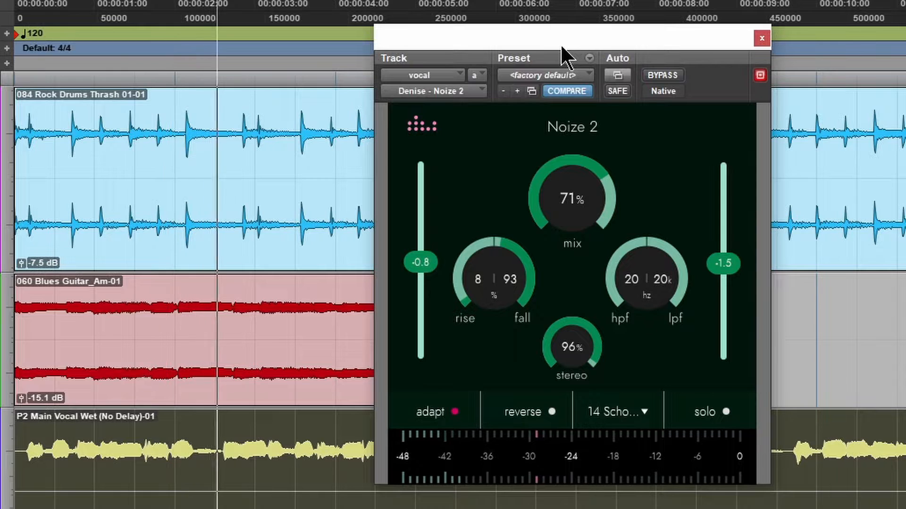
drag(565, 184, 565, 179)
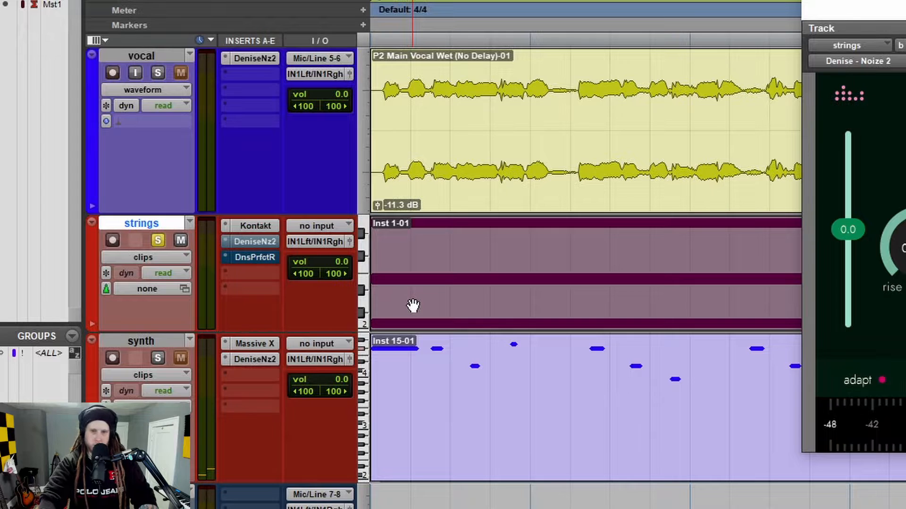
- Play the soloed strings track with Noize 2 bypassed, and toggle the track's solo off and on
key(space)
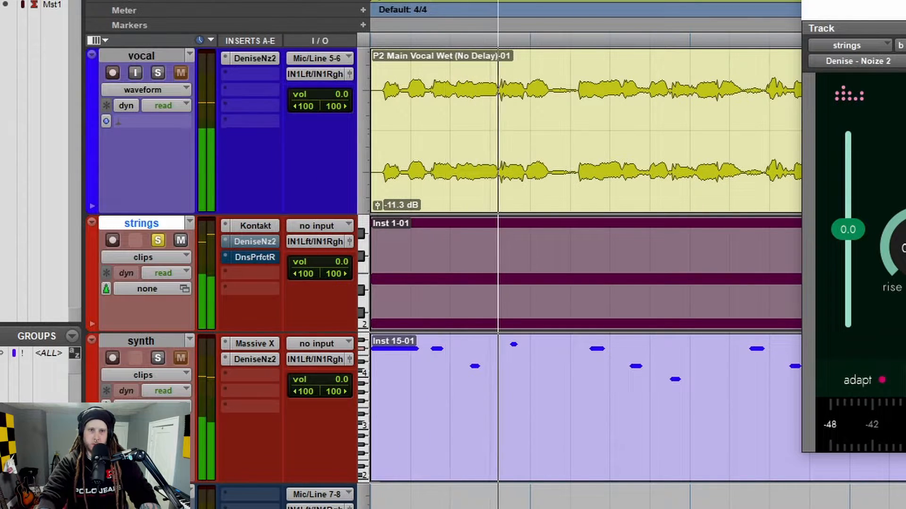
key(r)
key(r)
key(r)
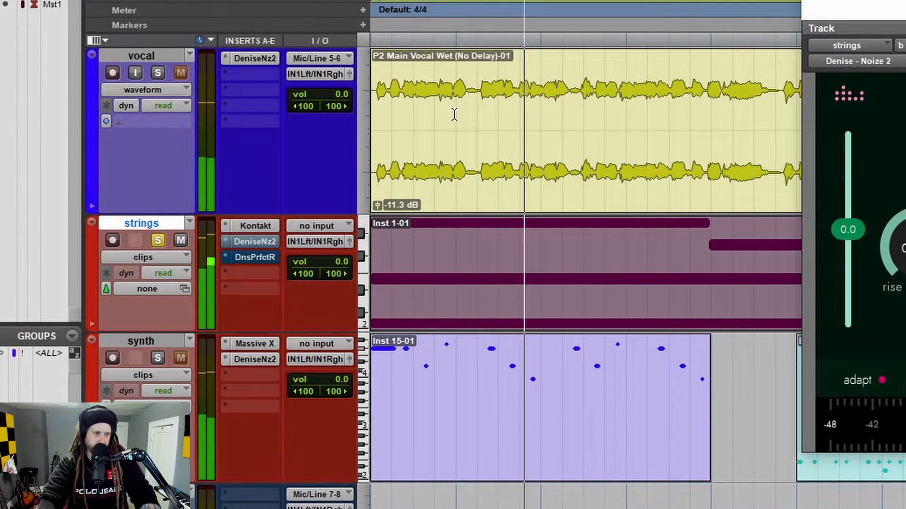
key(space)
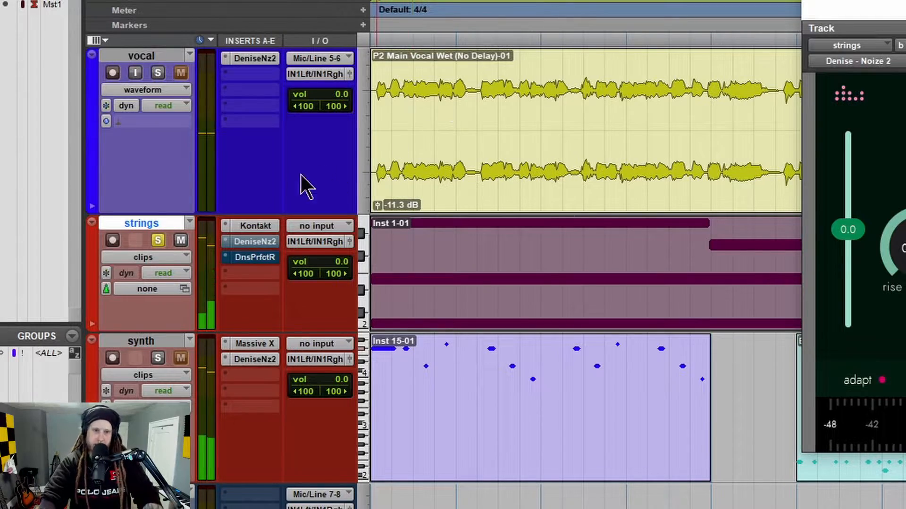
click(158, 240)
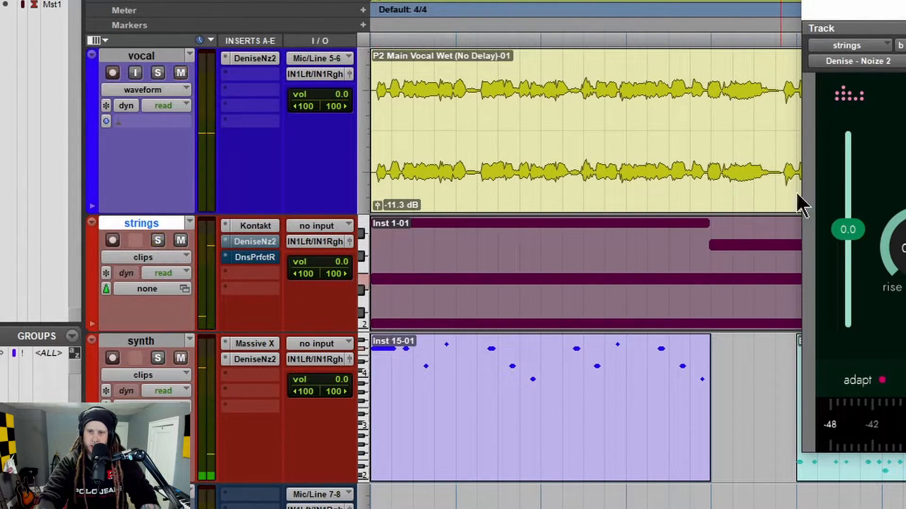
click(158, 240)
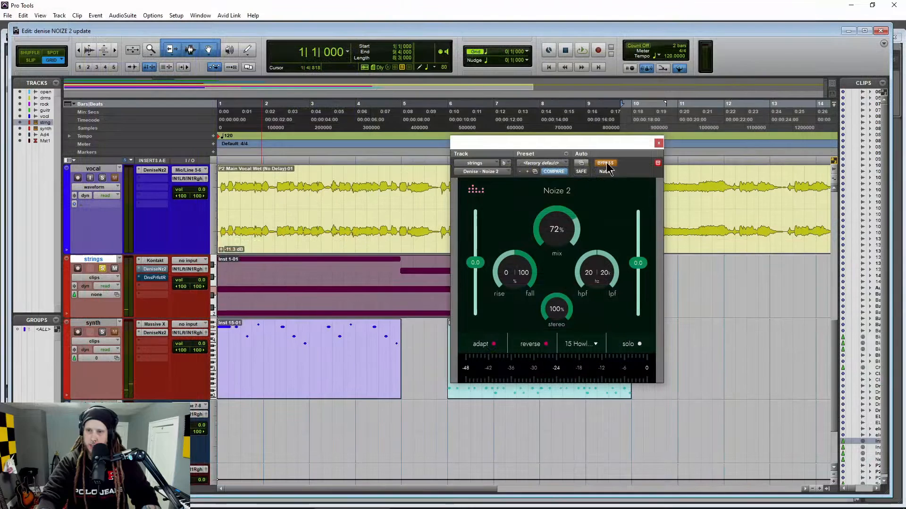
- Take Noize 2 on the strings track out of bypass, check its loaded samples, and lower the output level to -22.3
drag(614, 145, 625, 140)
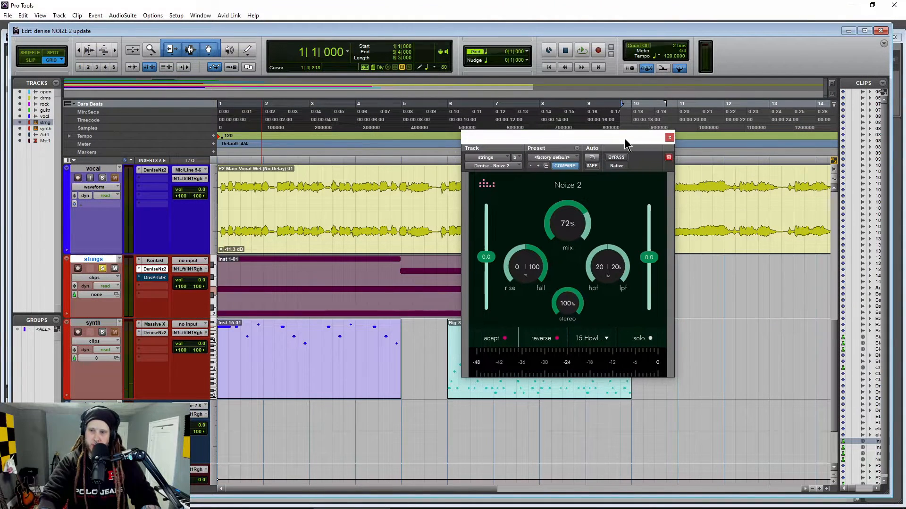
click(600, 337)
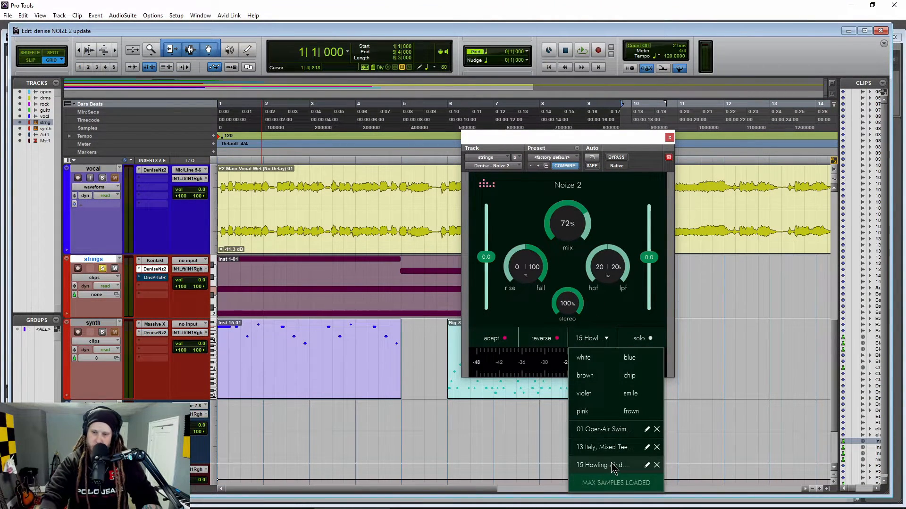
click(522, 305)
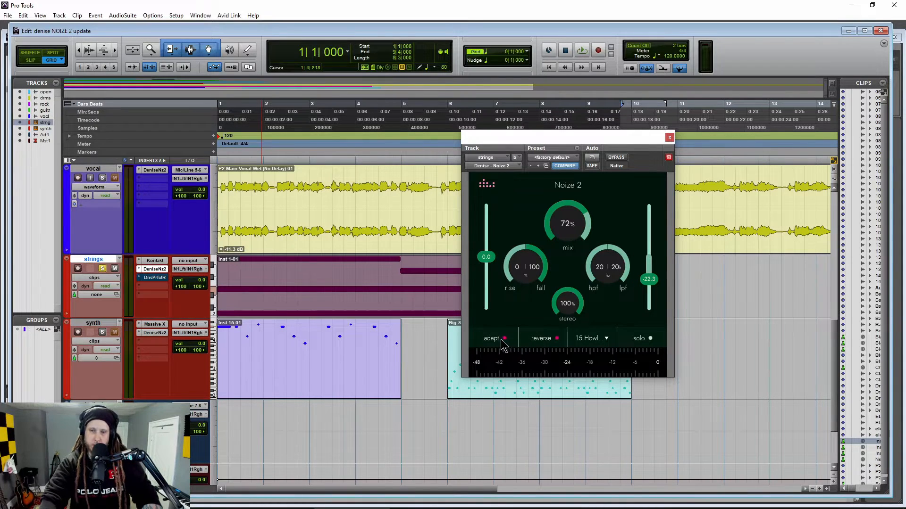
- Raise the strings' Noize 2 output level to -17.7, open the 15 Howling wind sample's edit settings, and turn adapt on
drag(655, 279, 654, 276)
click(606, 344)
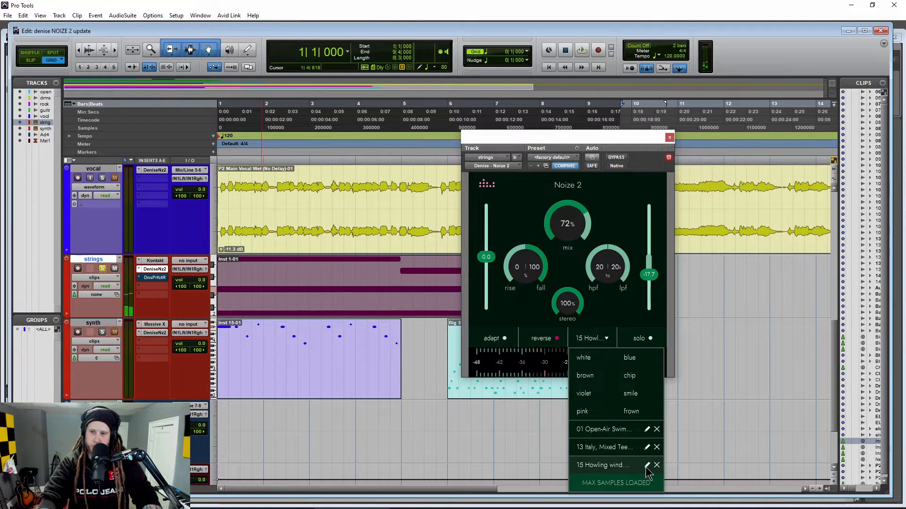
click(646, 464)
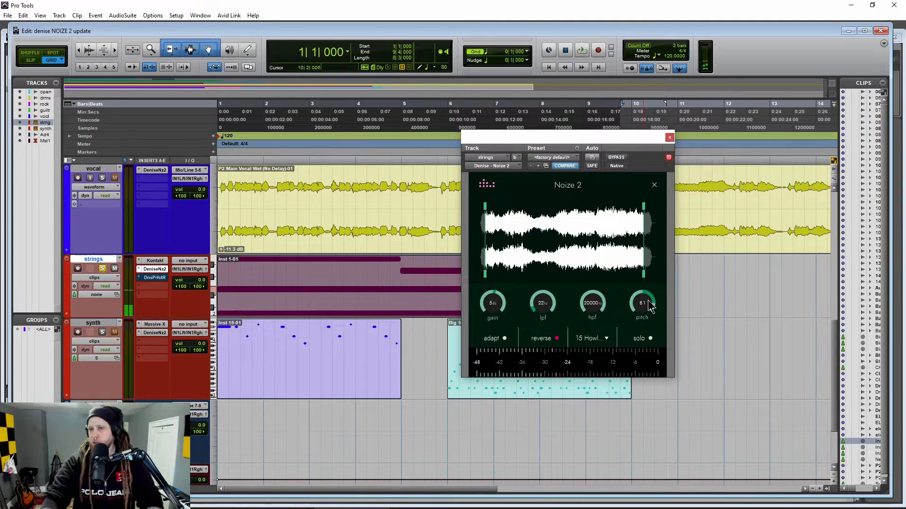
click(506, 338)
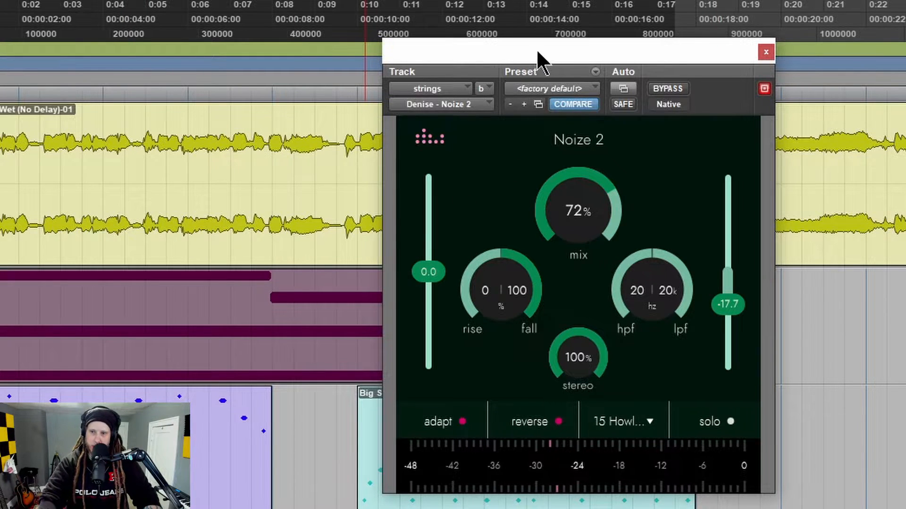
- Raise the strings' output level to -0.8 and reduce the mix to 59%
drag(540, 49, 491, 40)
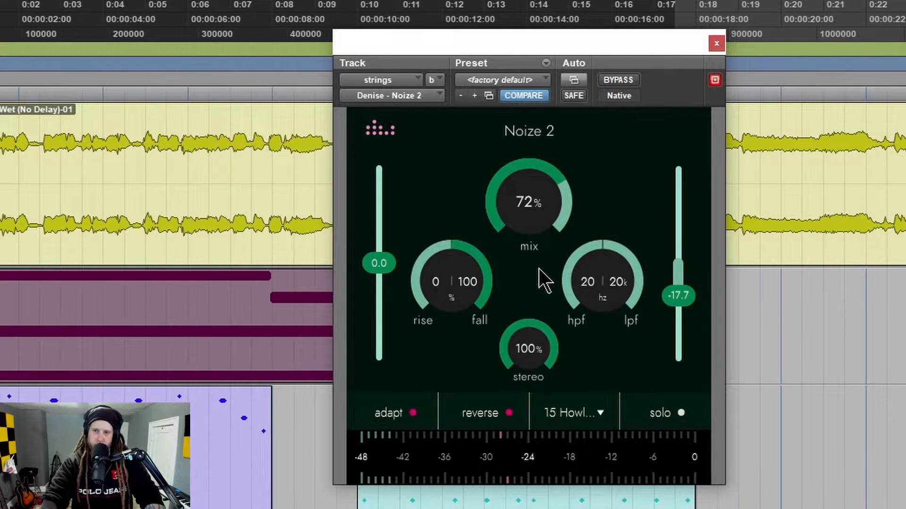
drag(679, 296, 680, 277)
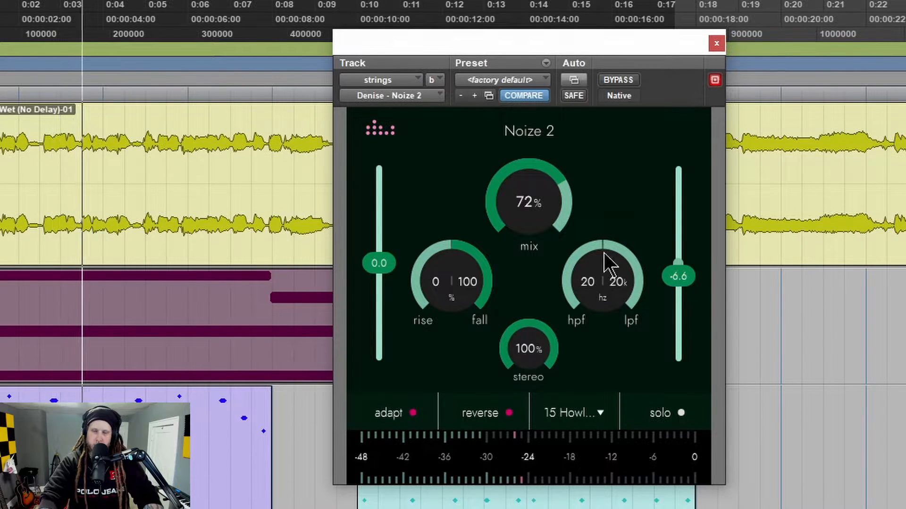
drag(532, 211, 537, 234)
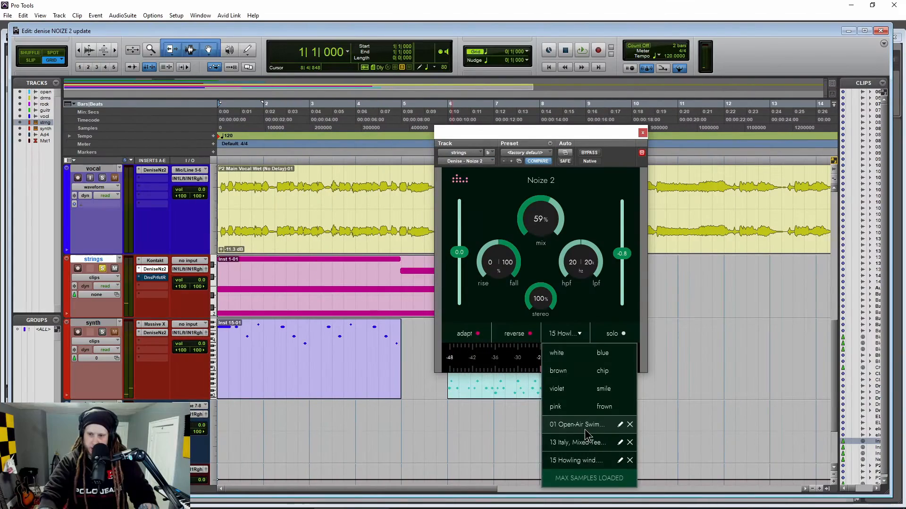
- Switch the strings' noise source to the 01 Open-Air Swim sample and, while playing, set mix to 72% and output level to -3.5
click(585, 425)
drag(534, 138, 542, 140)
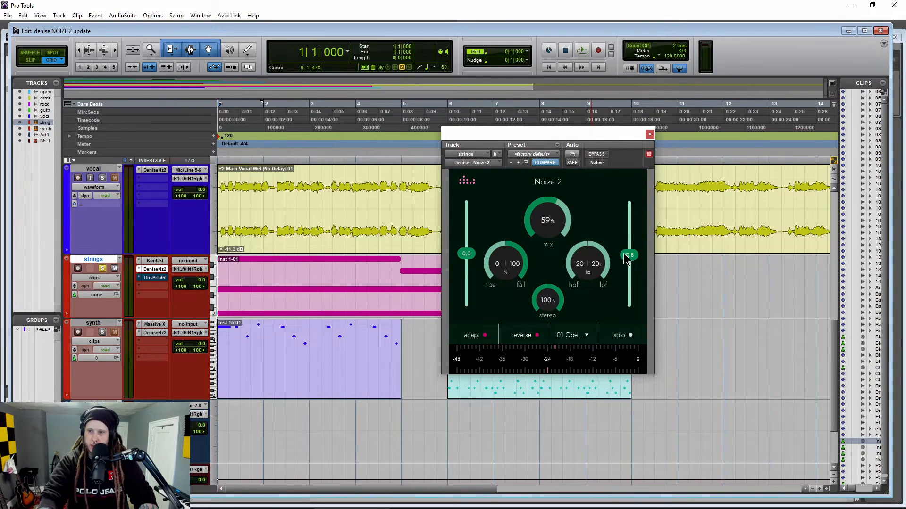
drag(627, 257, 628, 261)
key(space)
drag(552, 226, 556, 211)
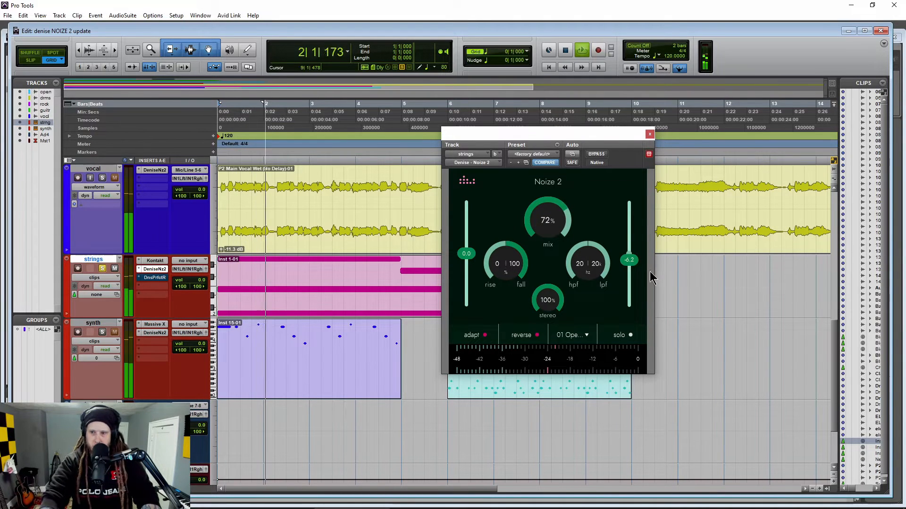
drag(630, 261, 630, 259)
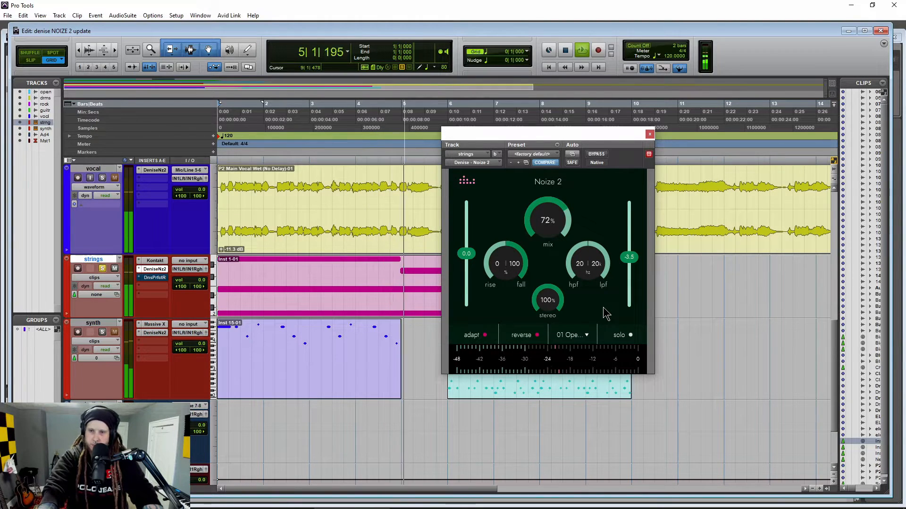
key(space)
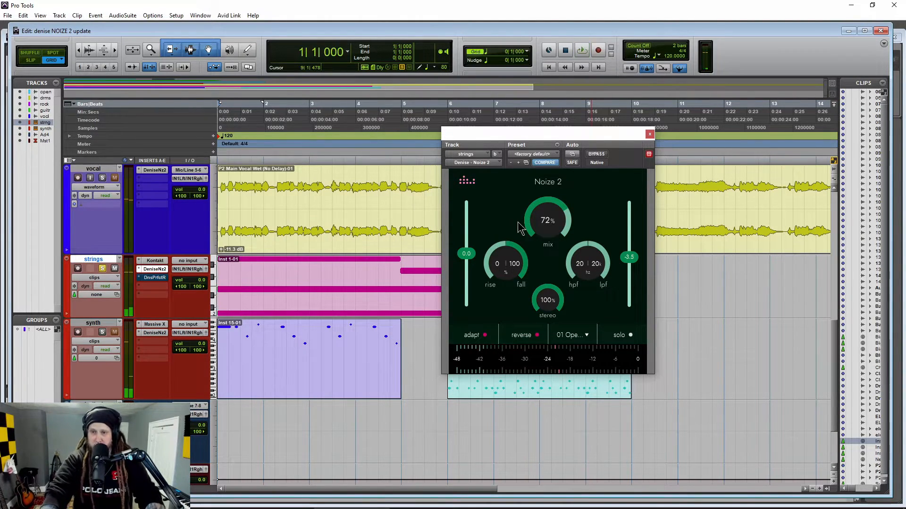
- Open Perfect Room on the strings track, take it out of bypass, and arrange it side by side with Noize 2
drag(543, 132, 539, 132)
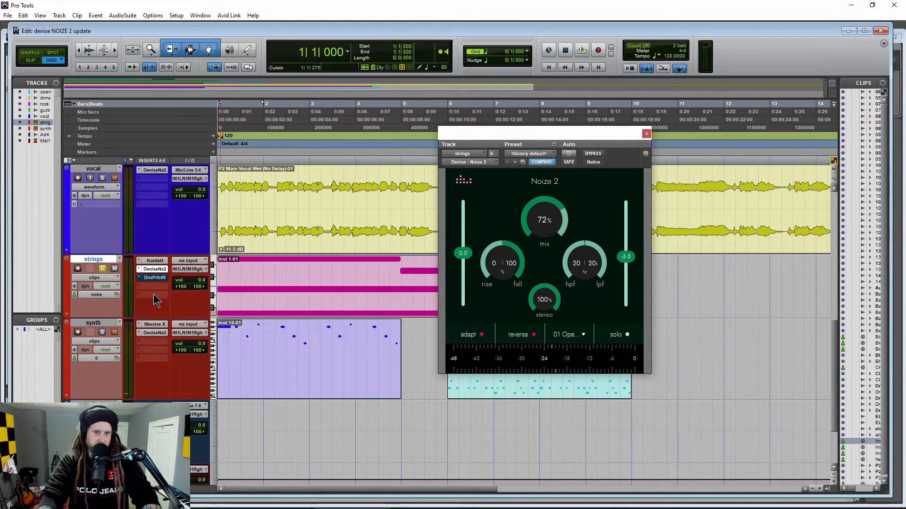
click(154, 278)
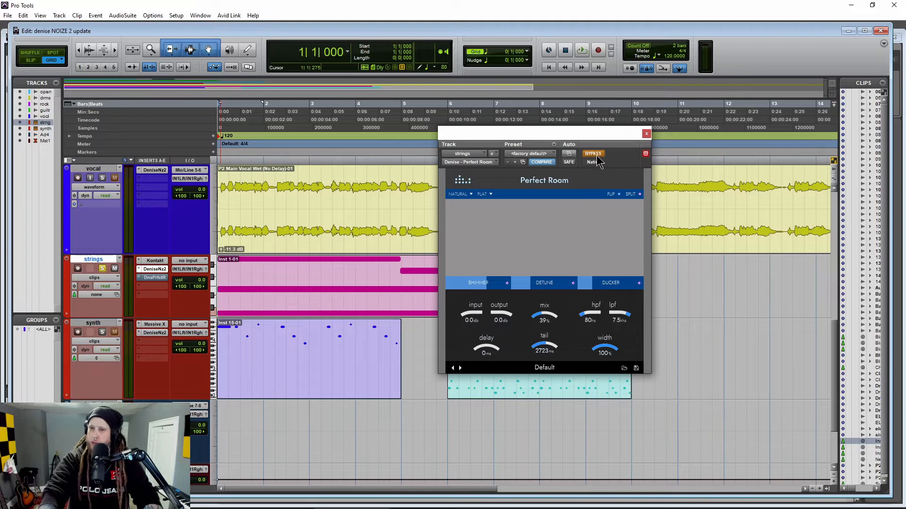
drag(528, 133, 642, 134)
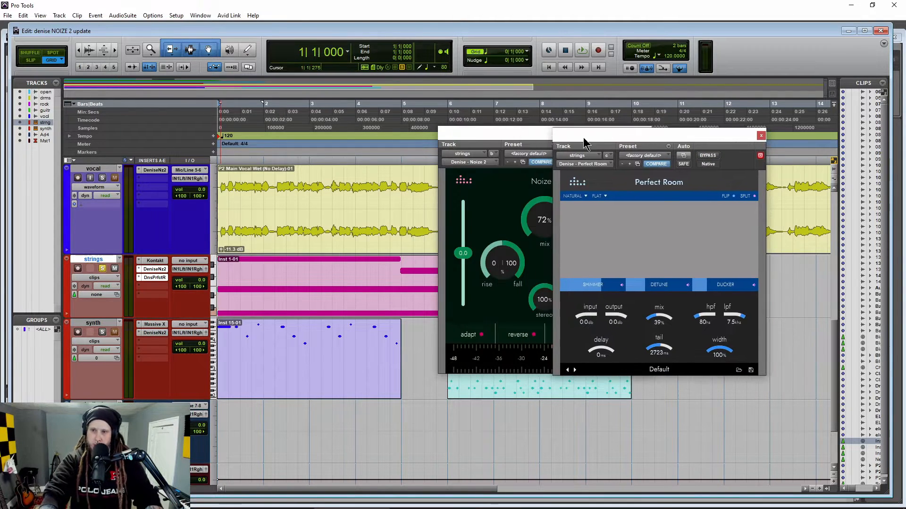
drag(517, 134, 381, 121)
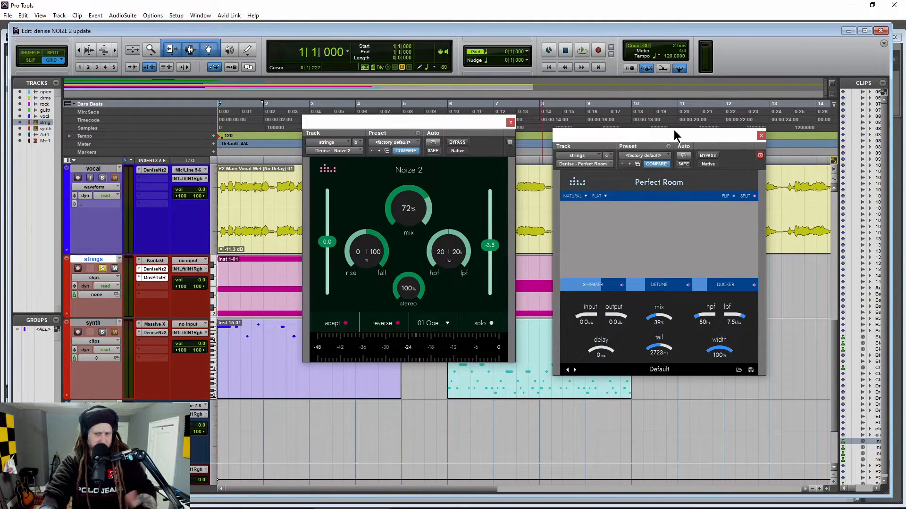
drag(674, 134, 704, 115)
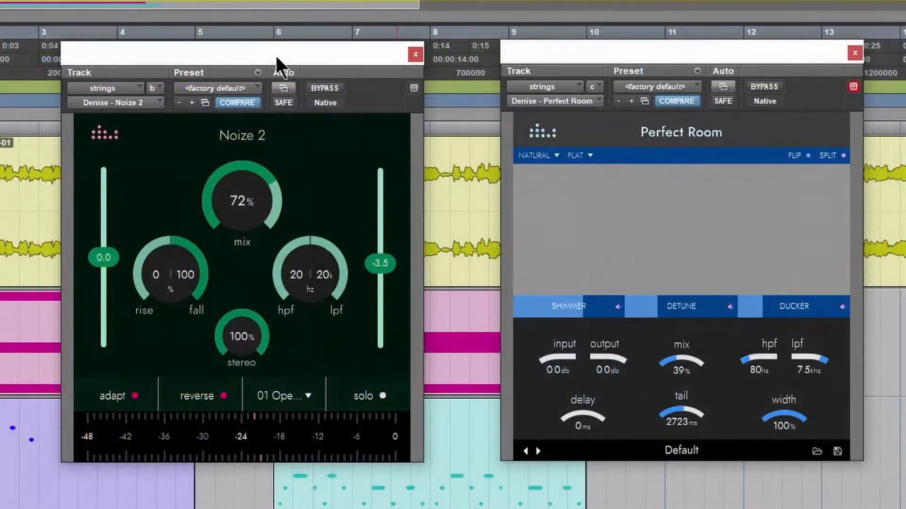
drag(449, 117, 462, 116)
drag(297, 53, 315, 50)
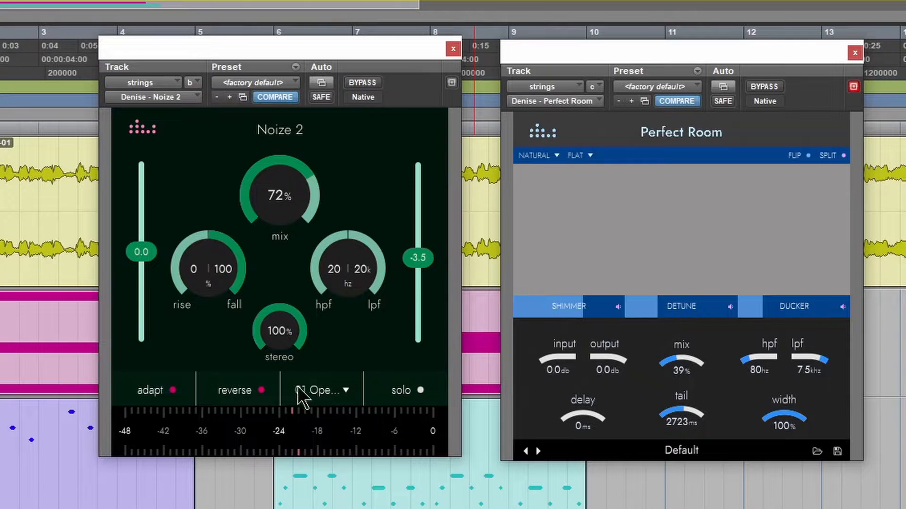
- Switch the strings' noise source to the 15 Howling wind sample and, during playback, set mix to 75% and stereo to 98%
click(335, 397)
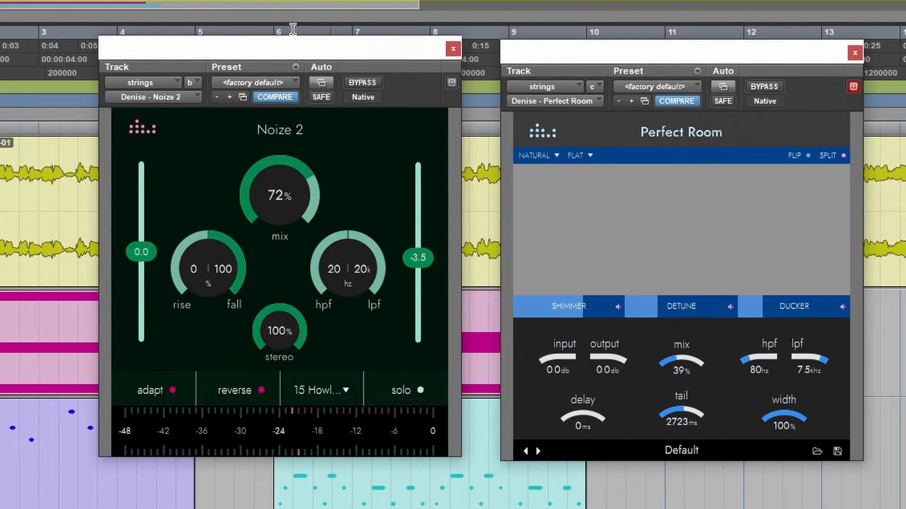
drag(295, 48, 299, 55)
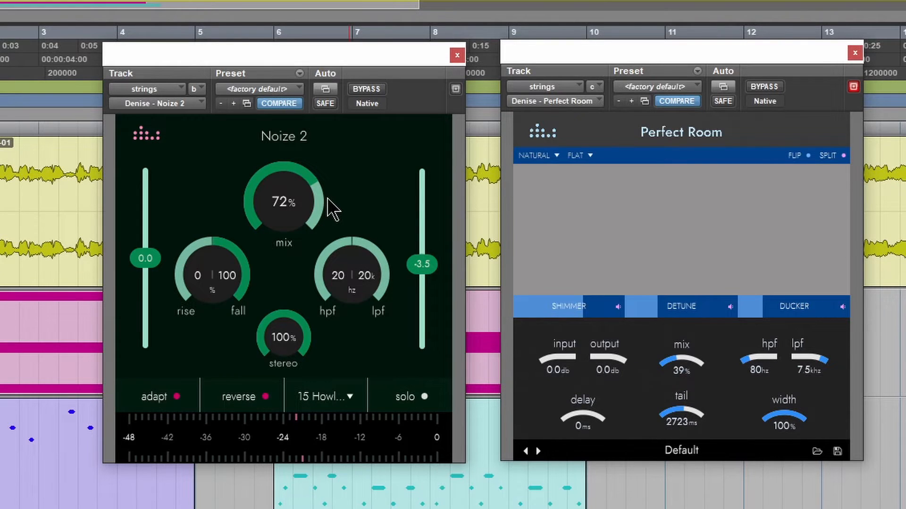
key(space)
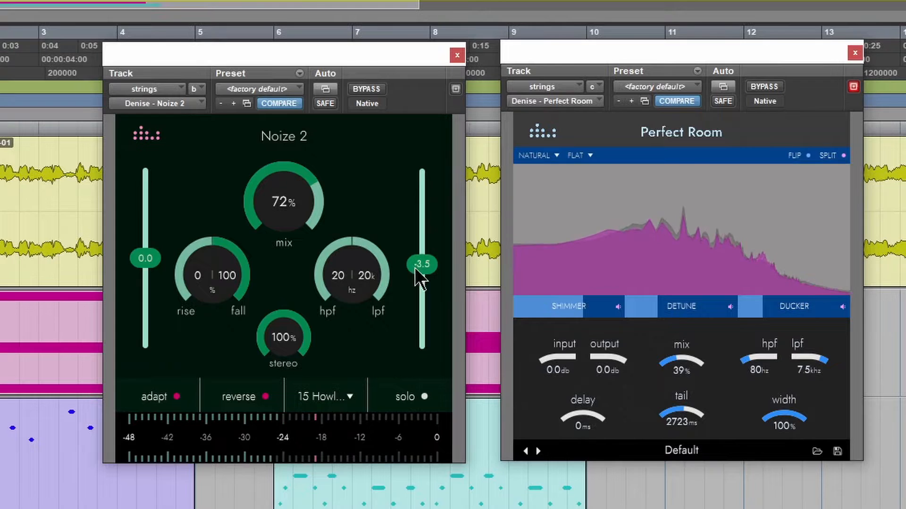
drag(297, 194, 297, 188)
drag(284, 332, 284, 336)
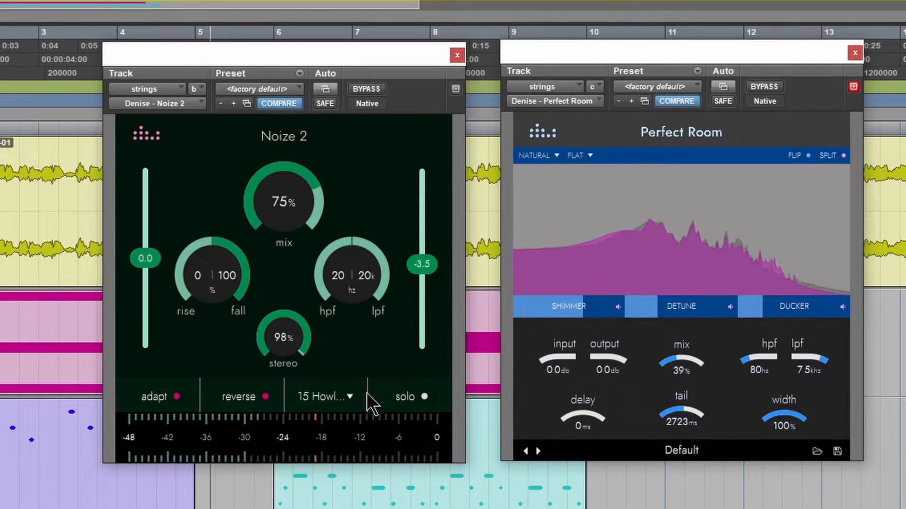
drag(613, 57, 620, 58)
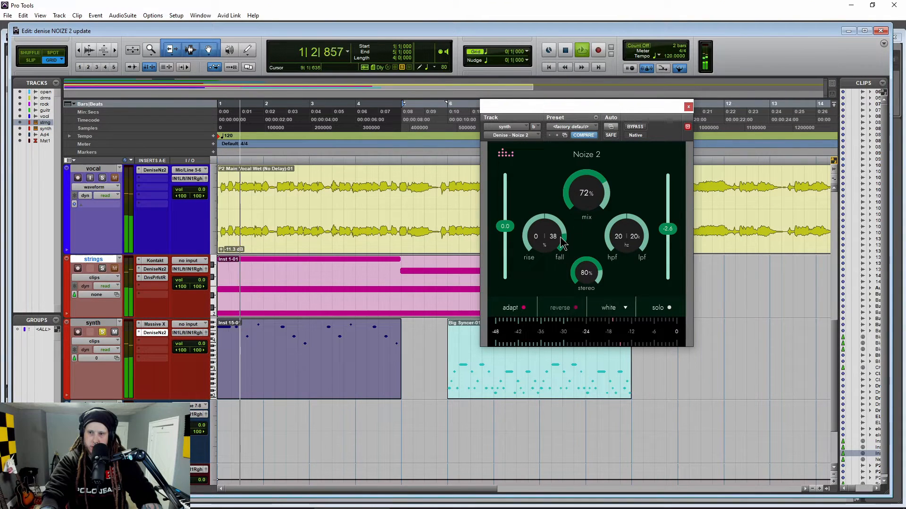
- On the synth track, switch the Noize 2 source to frown and set the mix to 68% and the fall to 34%
drag(562, 243, 562, 259)
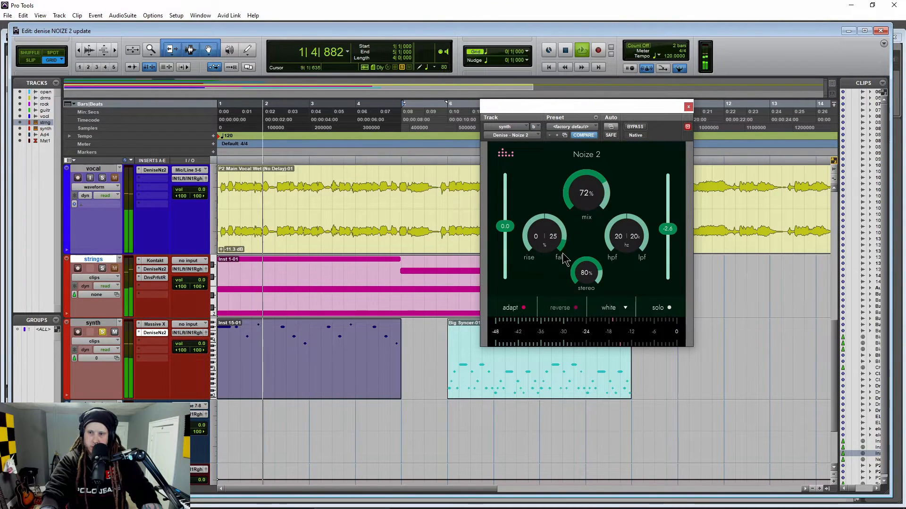
click(606, 313)
key(space)
click(646, 382)
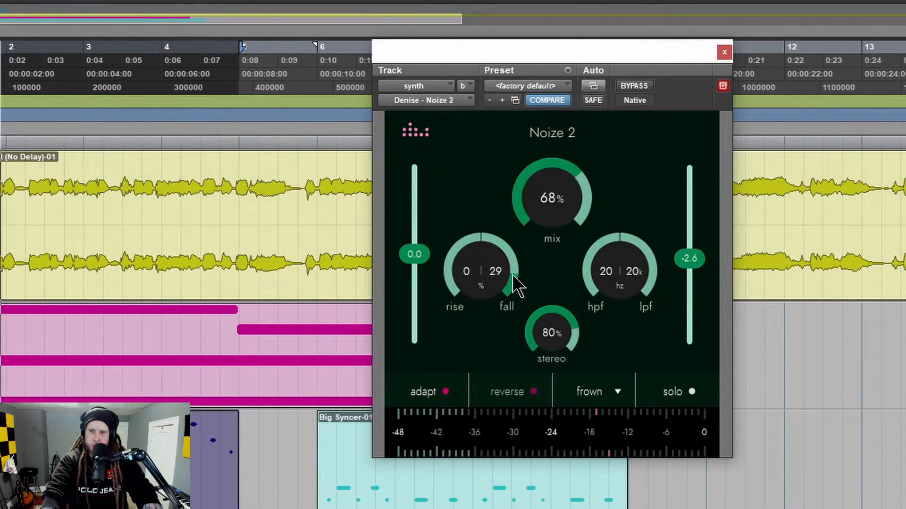
drag(516, 283, 510, 265)
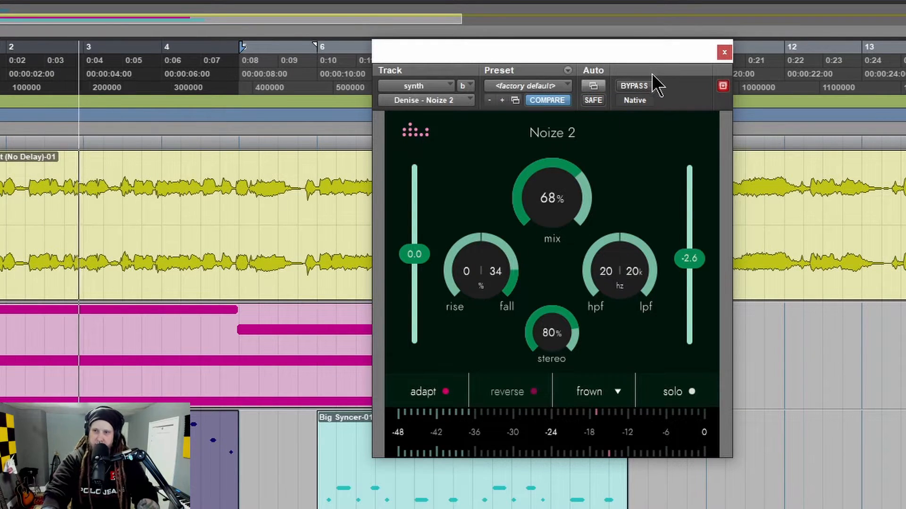
- Compare the synth with Noize 2 bypassed and active, then set the output level to -1.4 and the mix to 69%
click(638, 85)
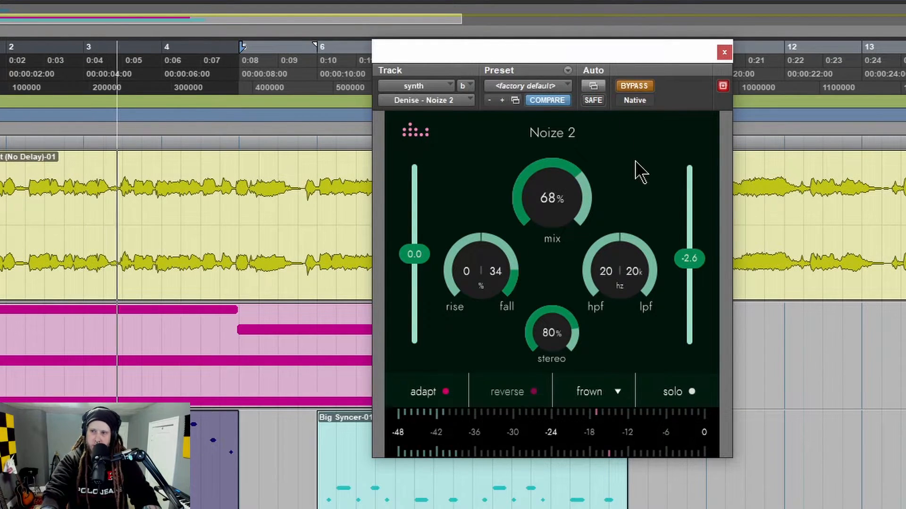
click(636, 86)
drag(689, 258, 690, 257)
drag(549, 221, 548, 217)
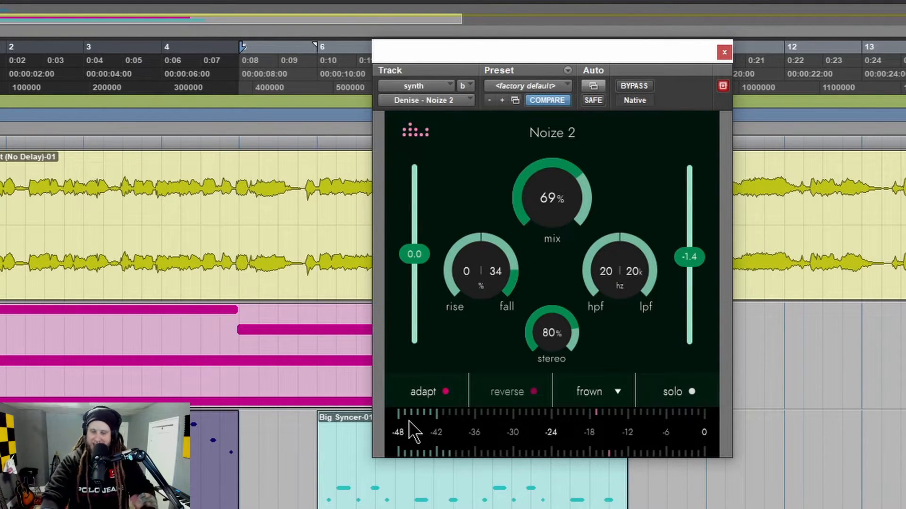
- Select the Big Syncer-01 clip and set the synth's Noize 2 output to -4.8, mix to 67%, fall to 81% and stereo to 89%
click(472, 491)
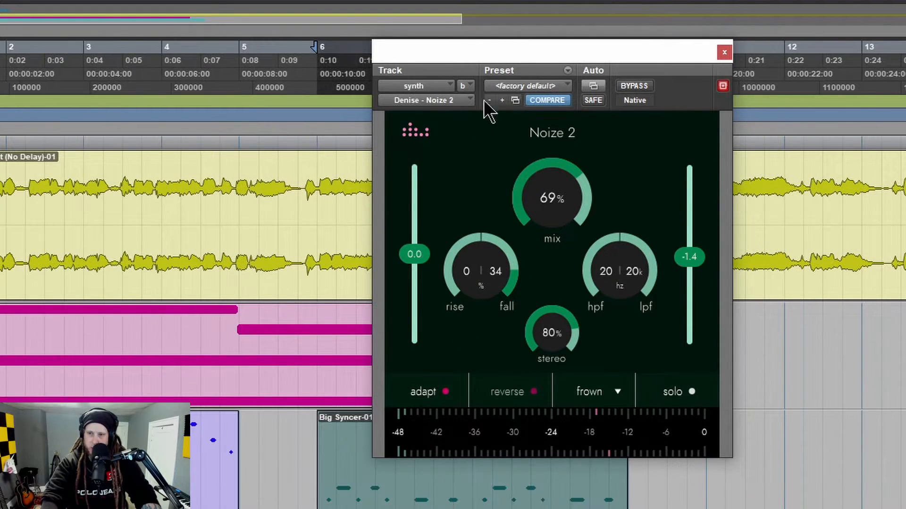
drag(504, 60, 528, 59)
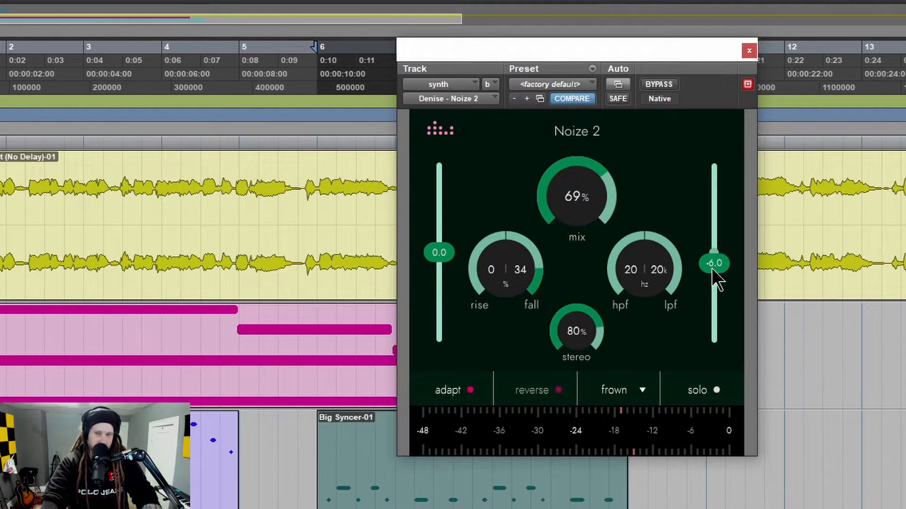
drag(723, 268, 720, 255)
drag(584, 217, 582, 151)
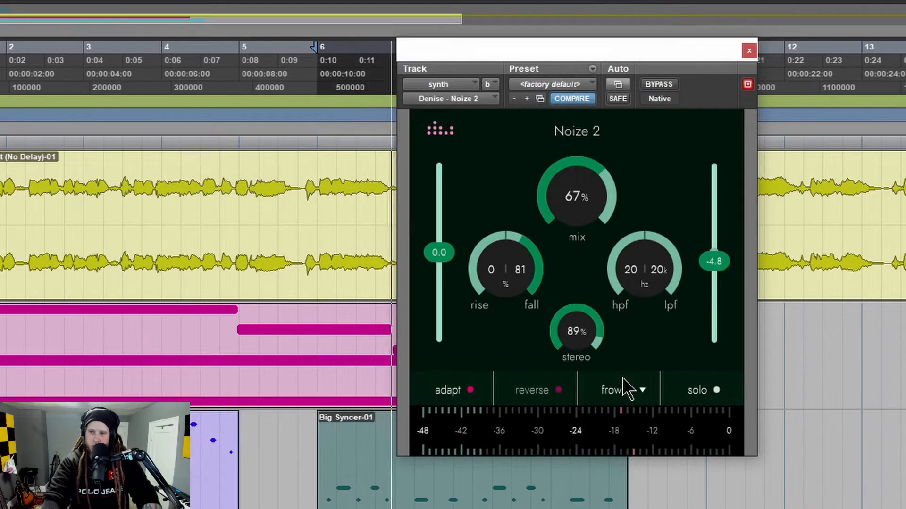
click(631, 391)
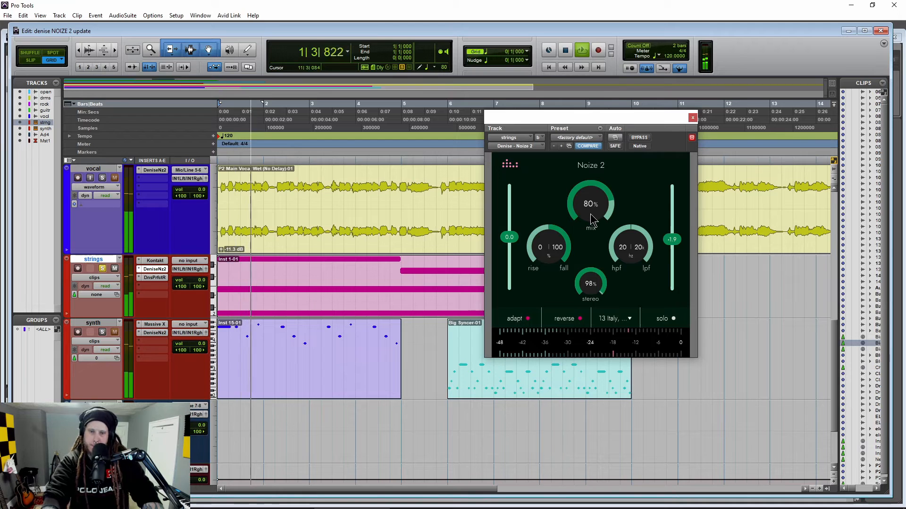
- Switch the strings' Noize 2 source to brown and set mix to 61%, rise to 7% and fall to 74%
drag(591, 211, 591, 210)
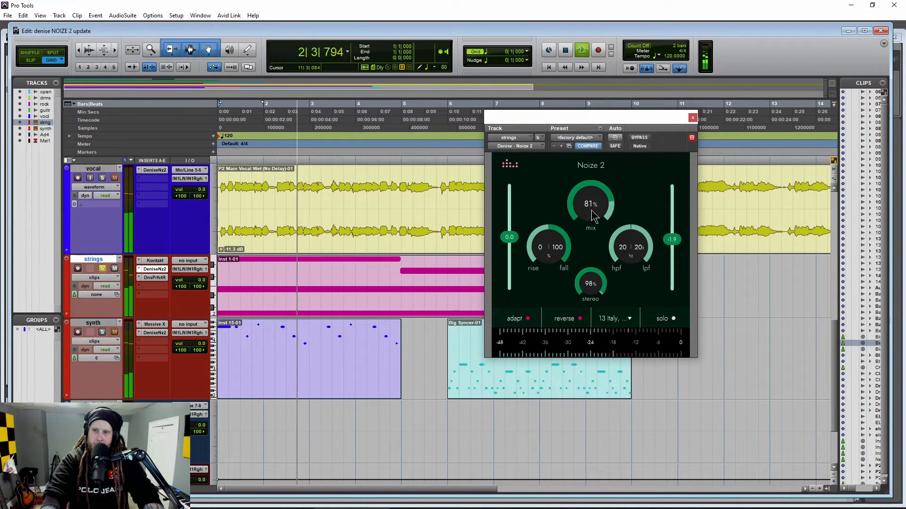
click(630, 320)
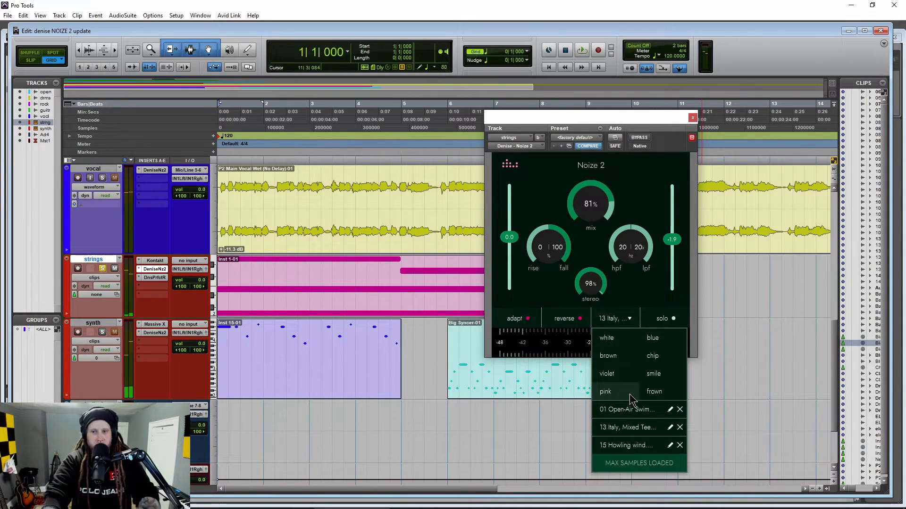
click(627, 363)
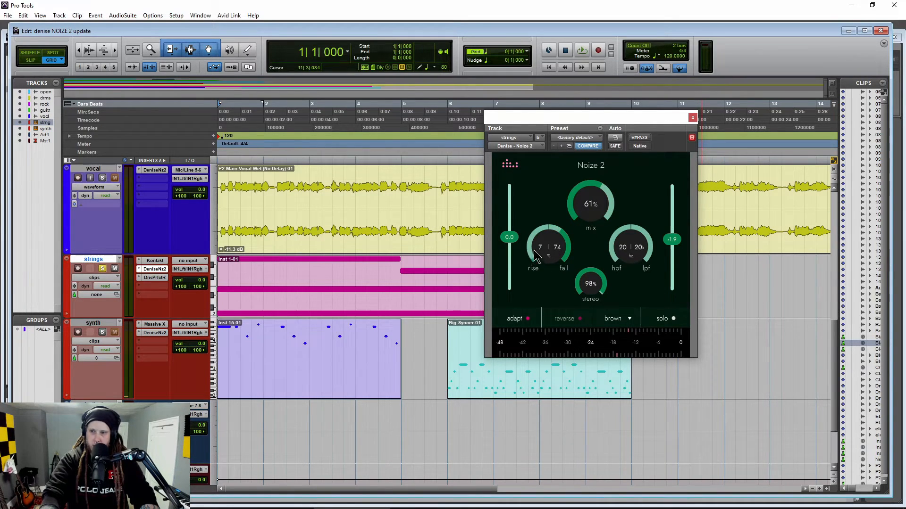
- Play the strings with the brown noise while setting the mix to about 70%, the high-pass filter to 30 Hz and stereo to 99%
key(space)
drag(584, 231, 615, 240)
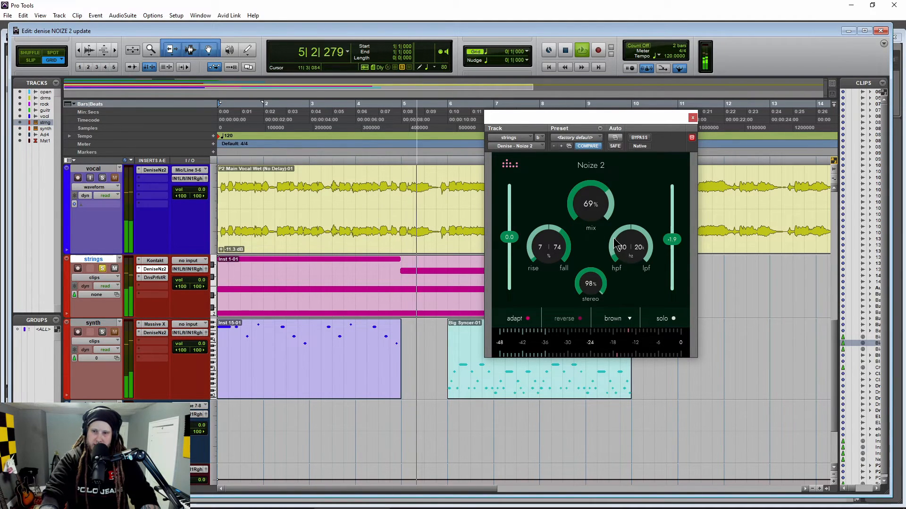
drag(595, 290, 596, 286)
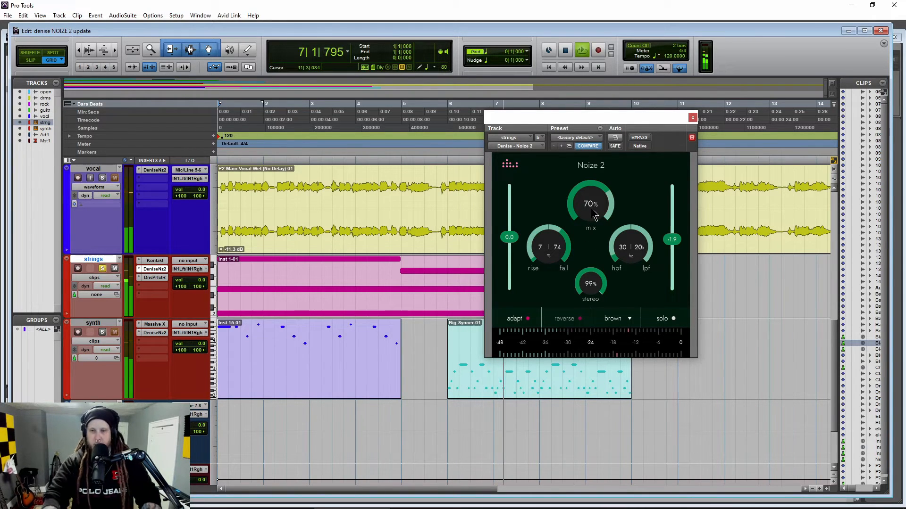
- Restart the strings playback from the beginning and set the strings' Noize 2 mix to 71%
key(space)
key(space)
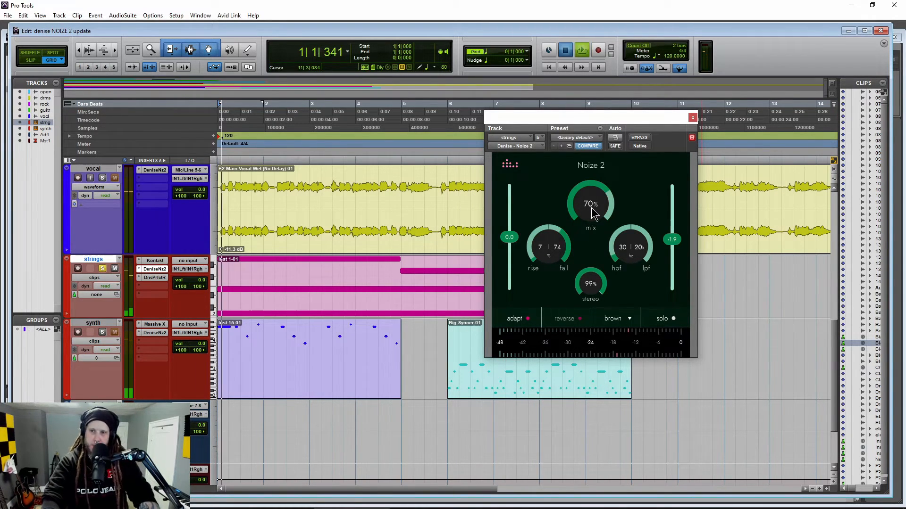
mouse_move(590, 220)
mouse_down()
mouse_move(588, 208)
mouse_move(590, 218)
mouse_up()
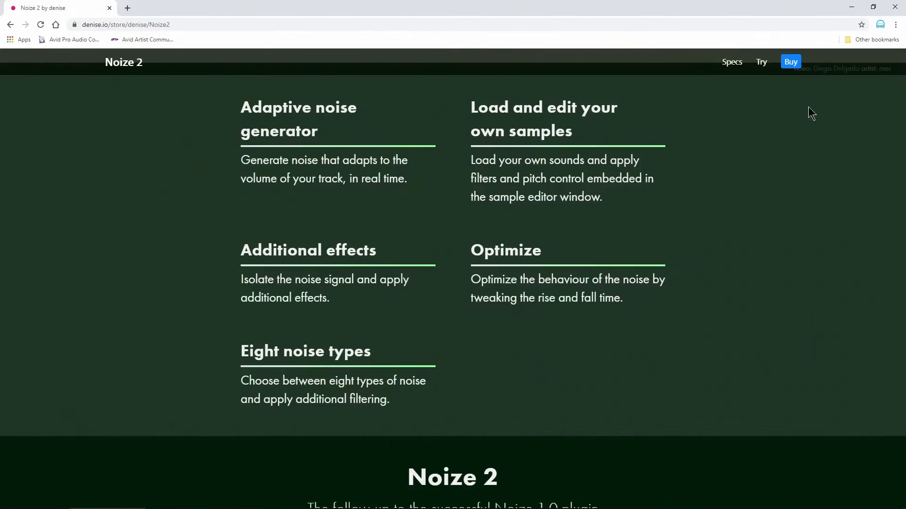
- Switch to the Noize 2 product page in the browser and read through its feature list and plug-in description
scroll(811, 208, down, 5)
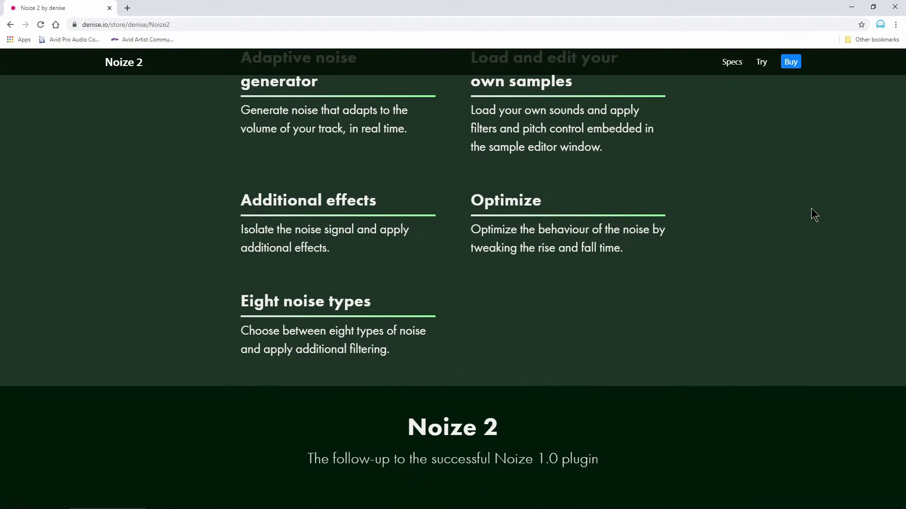
scroll(811, 209, down, 10)
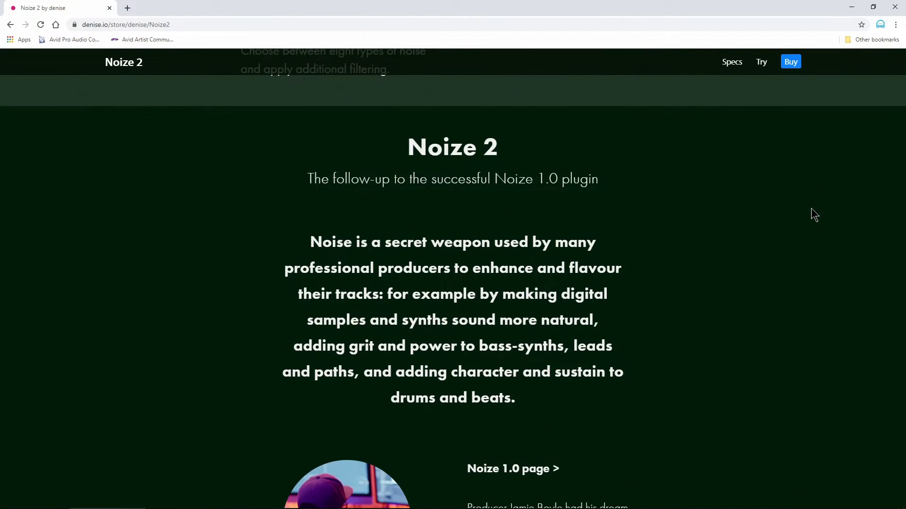
scroll(811, 208, down, 4)
scroll(811, 208, up, 1)
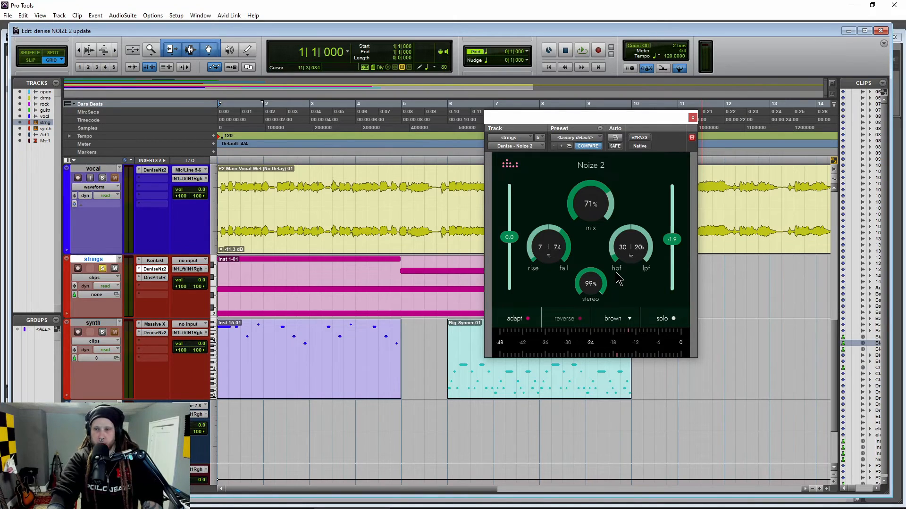
- Back in Pro Tools, review the noise types and loaded samples offered as the strings' Noize 2 source, and close the list
click(625, 320)
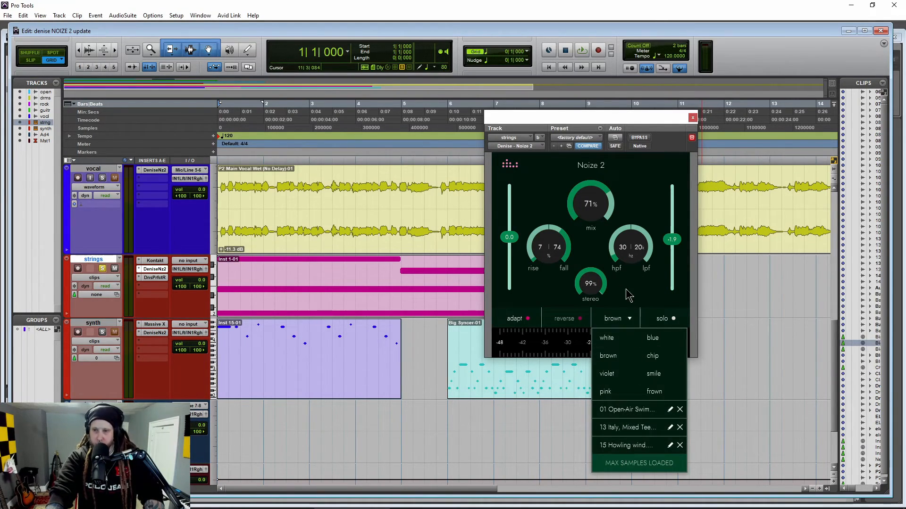
click(535, 207)
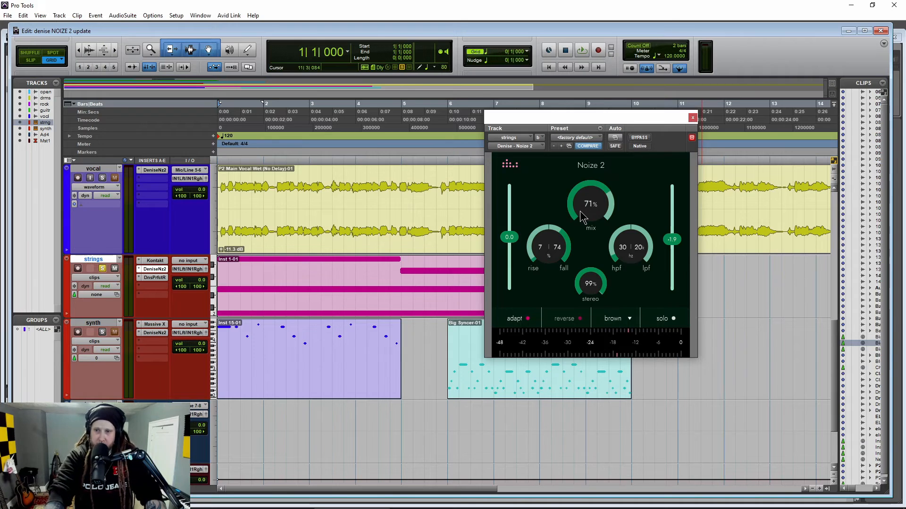
click(552, 203)
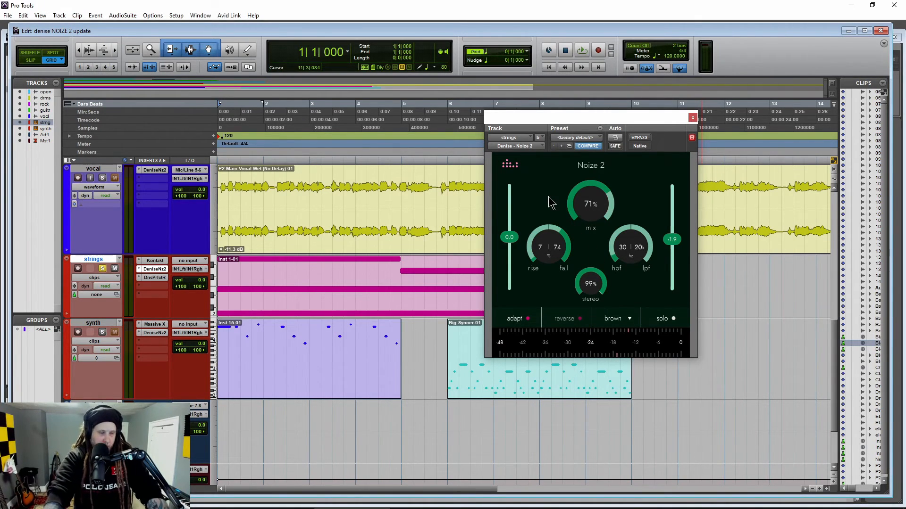